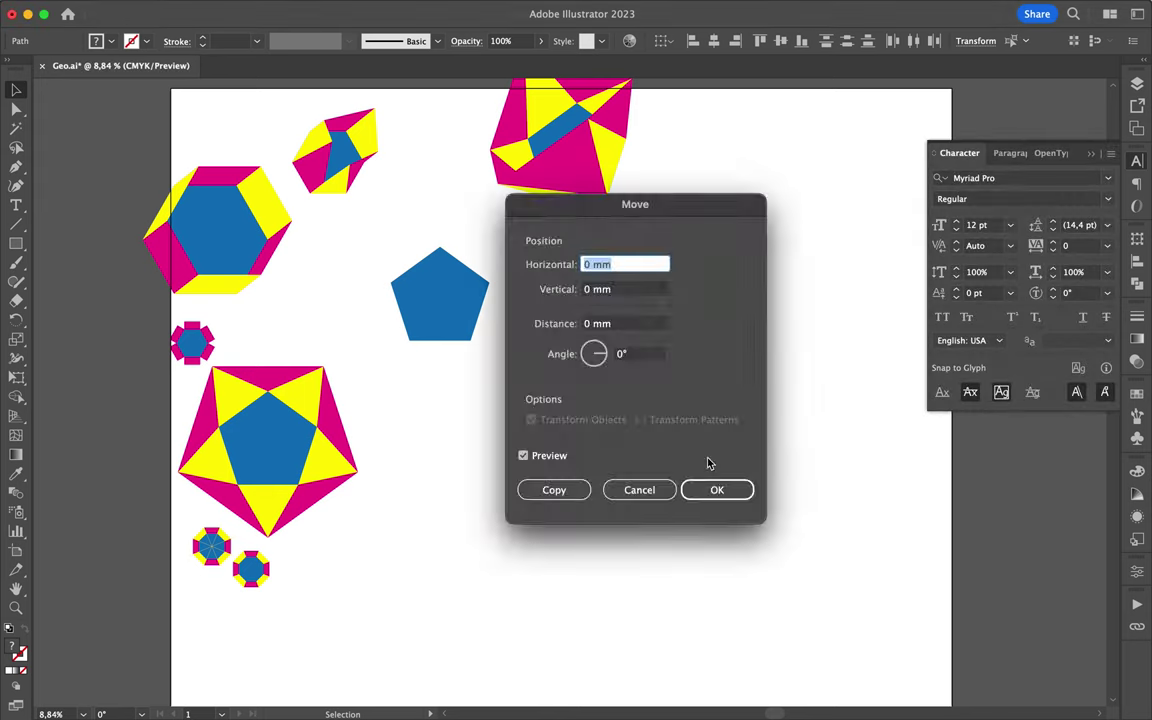
Drag five of the star's corners to stretch it into an irregular angular shape
mouse_move(268, 450)
left_mouse_down()
mouse_move(643, 540)
mouse_move(617, 472)
left_mouse_up()
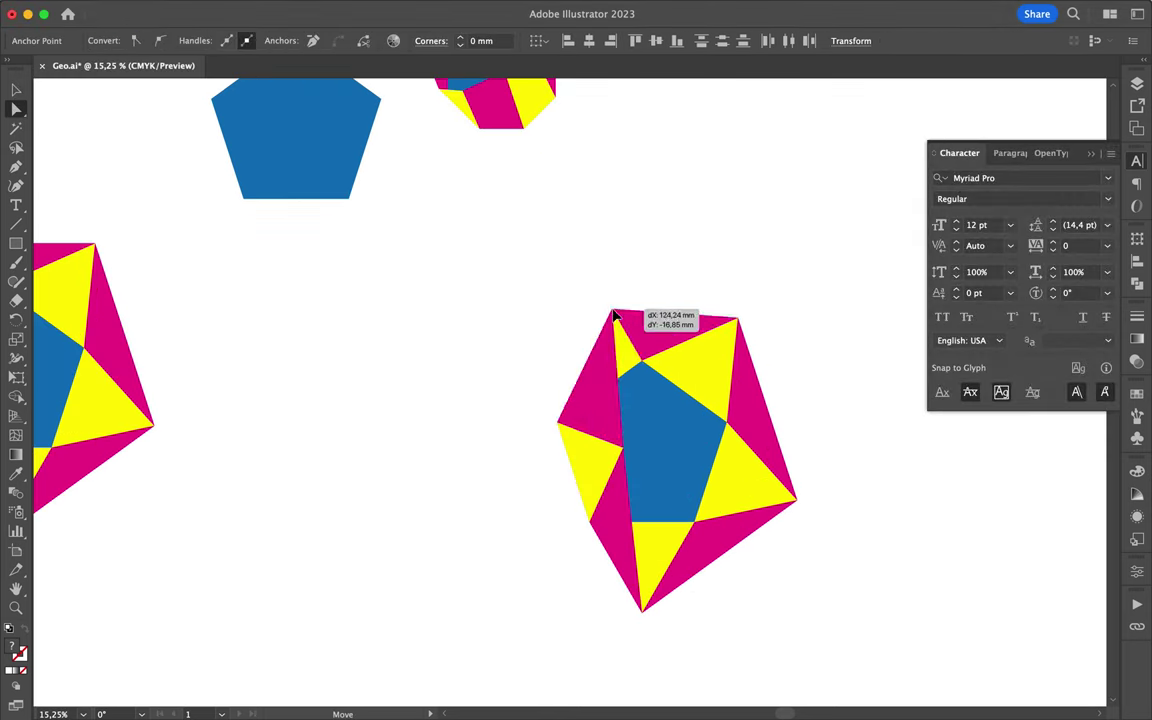
left_click_drag(615, 316, 514, 355)
left_click_drag(737, 318, 645, 360)
left_click_drag(796, 497, 745, 585)
mouse_move(642, 610)
left_mouse_down()
mouse_move(643, 689)
mouse_move(586, 637)
left_mouse_up()
Select the whole reshaped shape and move over to the Photoshop poster document
key("v")
mouse_move(439, 298)
left_mouse_down()
mouse_move(612, 393)
mouse_move(789, 659)
left_mouse_up()
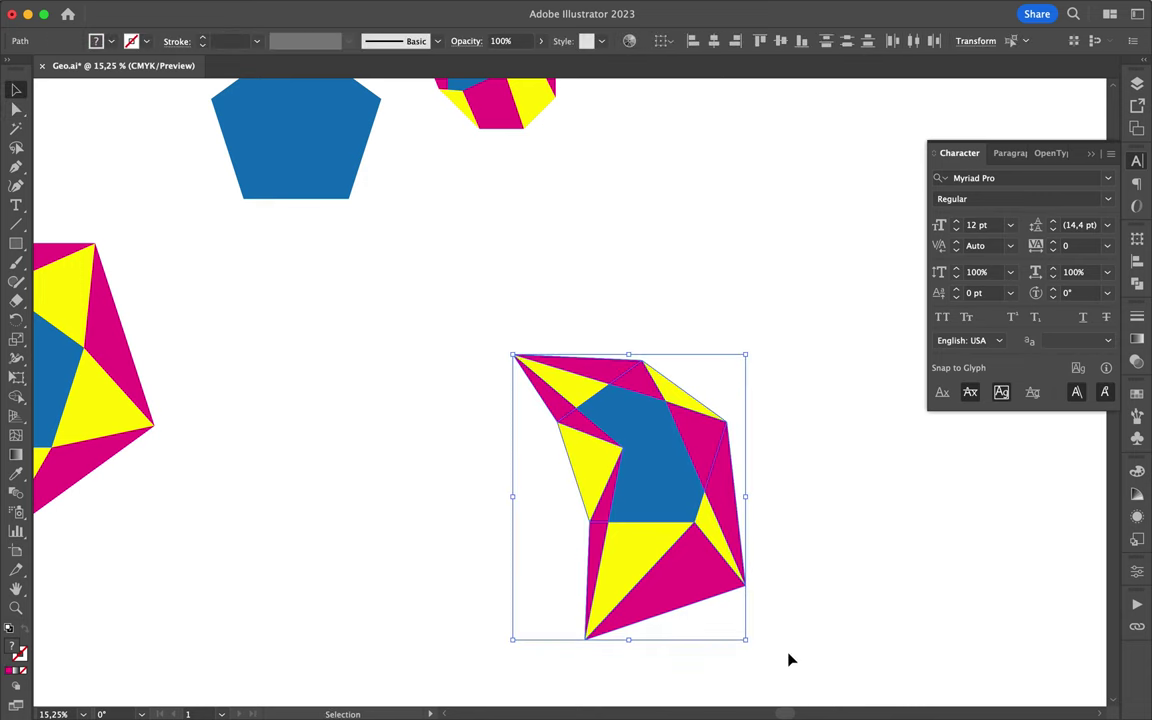
left_click(571, 689)
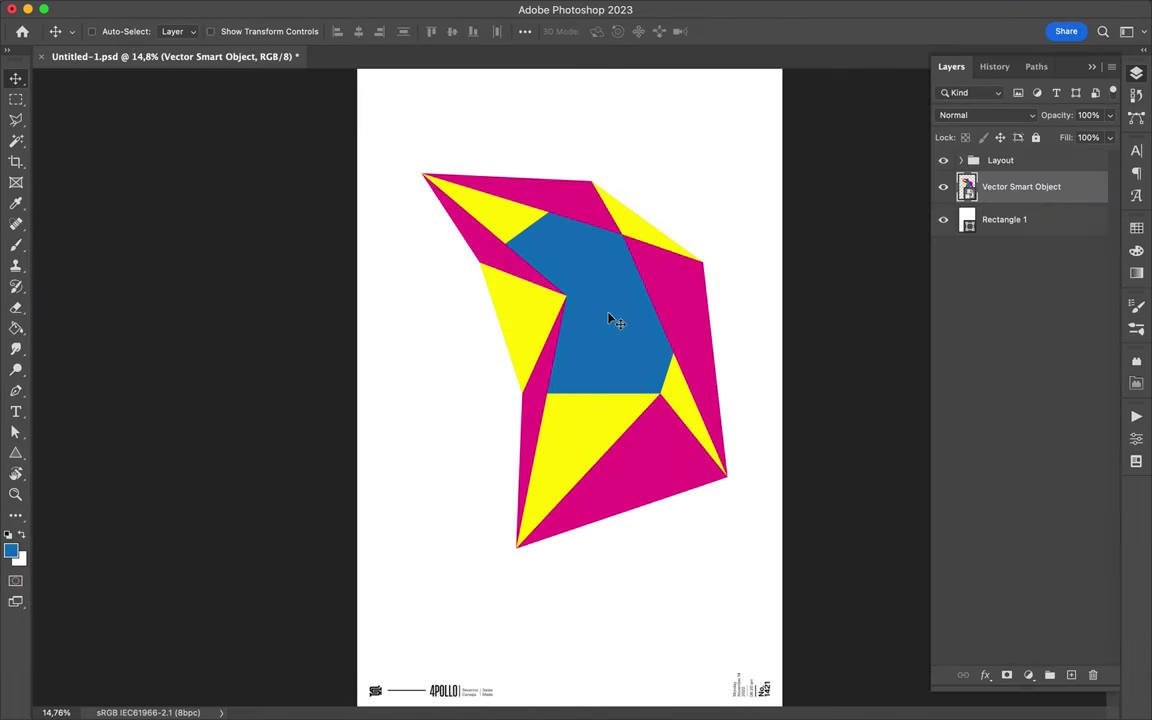
Start a Polygonal Lasso outline around the blue area and the lower shadow region
scroll(589, 283, "up", 1)
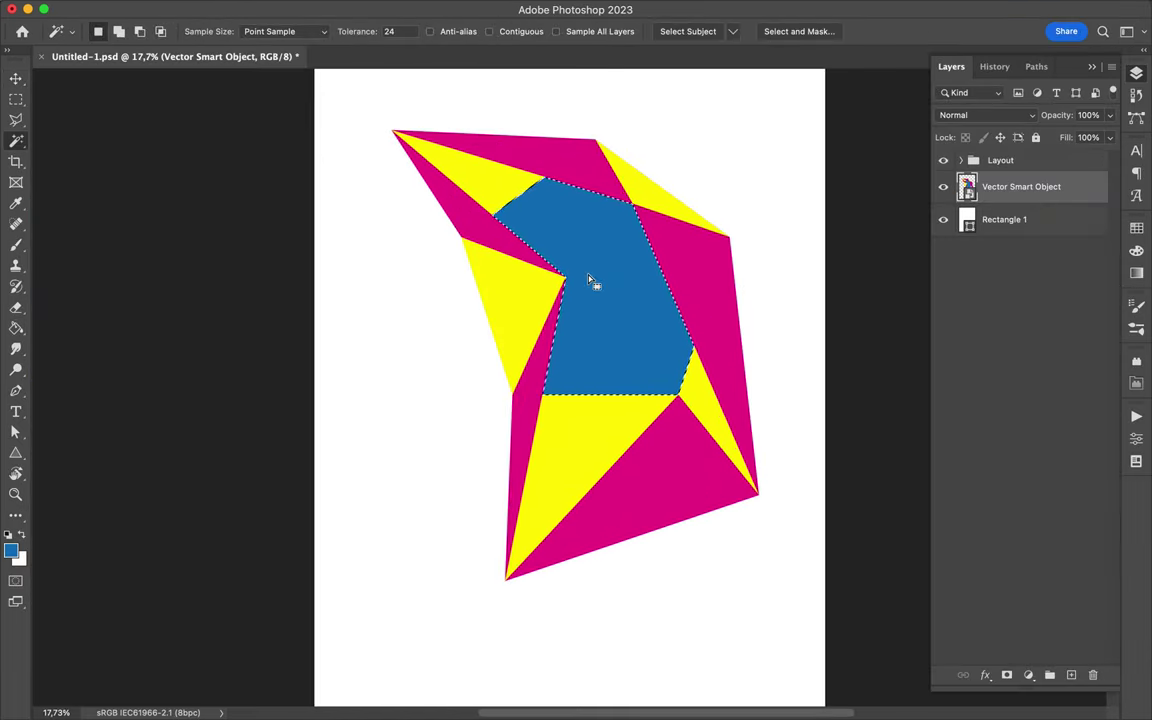
scroll(589, 283, "up", 3)
scroll(589, 283, "up", 4)
key("l")
scroll(496, 386, "up", 3)
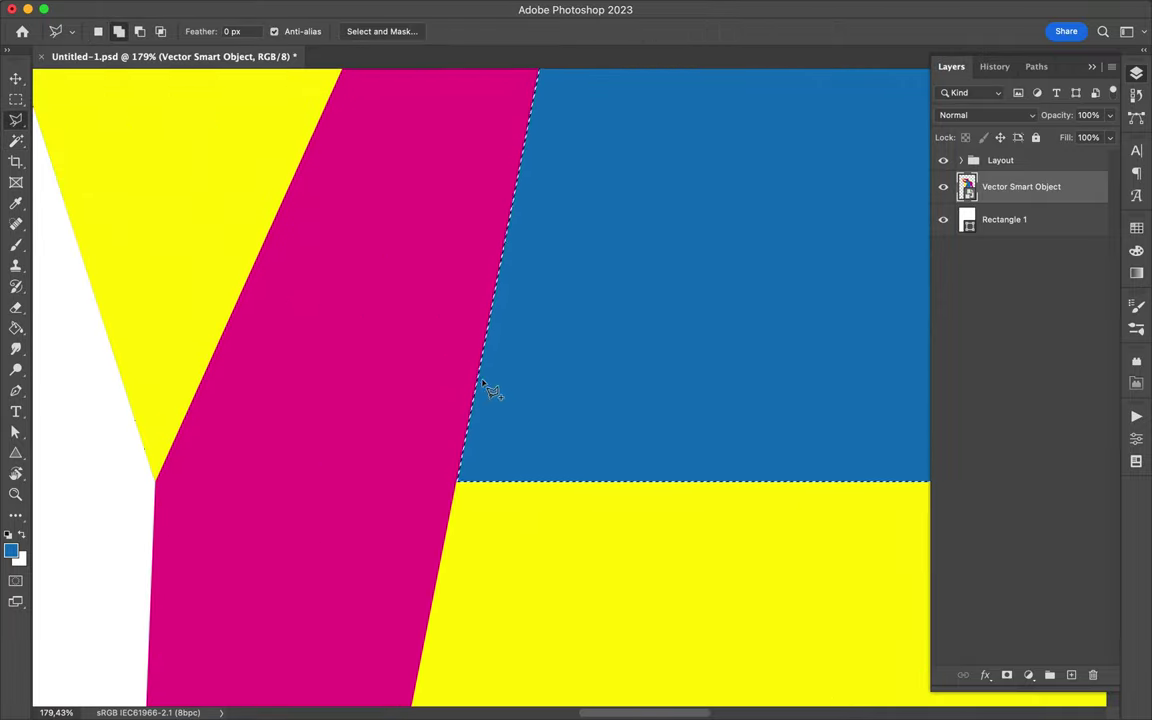
left_click(496, 386)
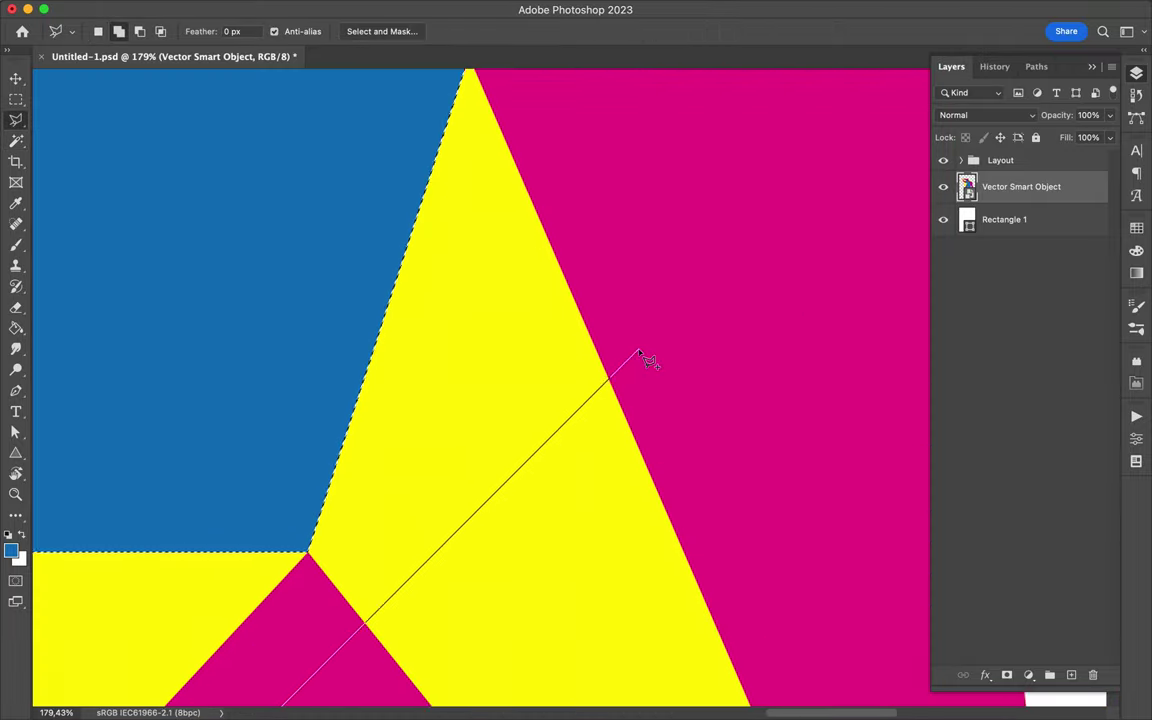
scroll(640, 355, "down", 5)
scroll(656, 360, "down", 5)
left_click(283, 650)
scroll(828, 342, "right", 3)
left_click(605, 360)
scroll(568, 250, "up", 2)
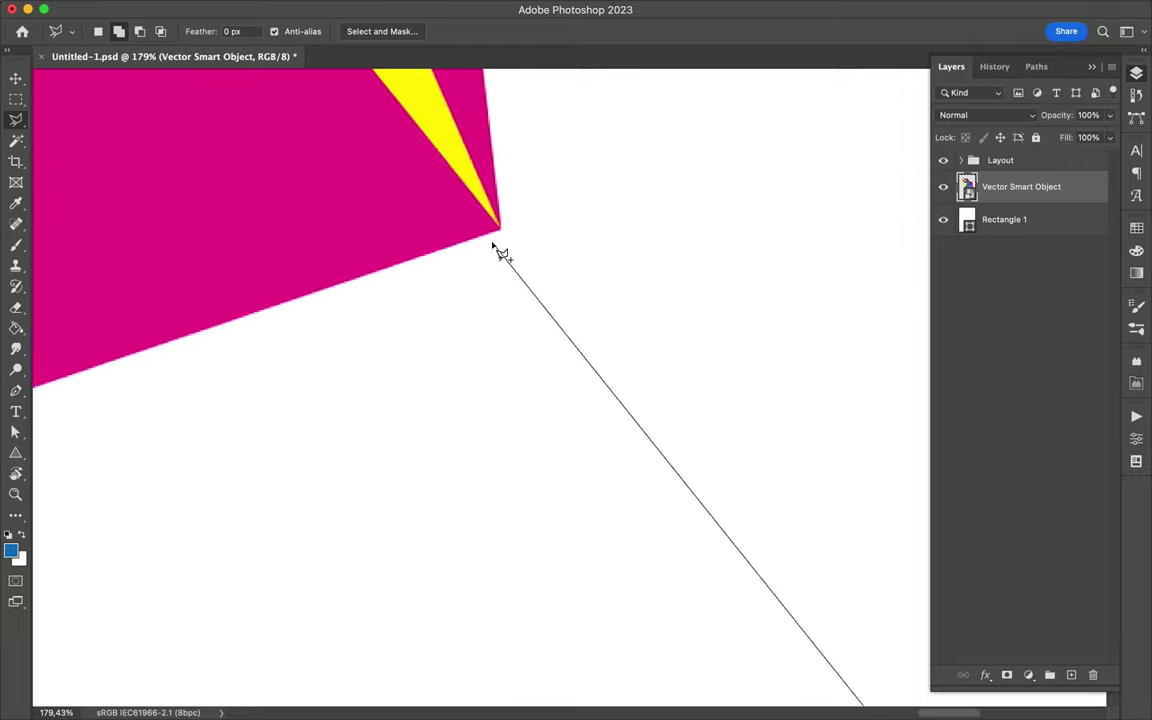
left_click(496, 249)
Finish and close the lasso selection around the blue area and shadow
scroll(496, 239, "down", 5)
scroll(314, 121, "left", 2)
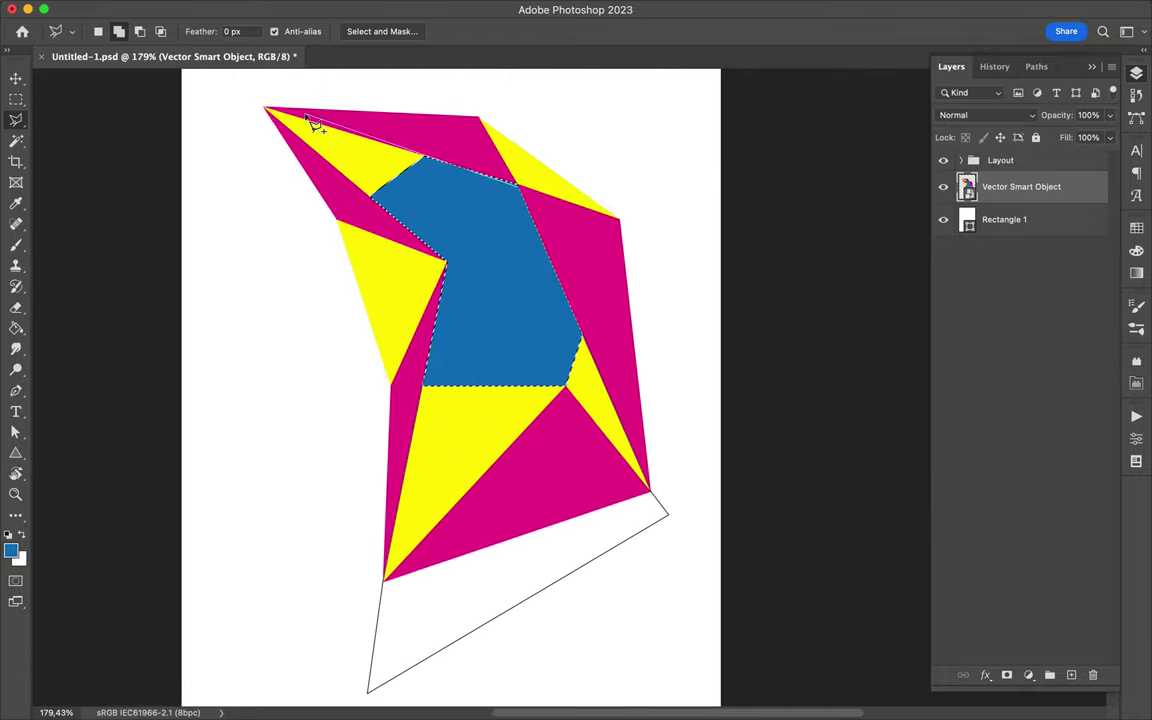
scroll(314, 121, "up", 3)
scroll(231, 211, "up", 2)
scroll(230, 215, "up", 2)
scroll(229, 214, "down", 5)
scroll(357, 326, "right", 5)
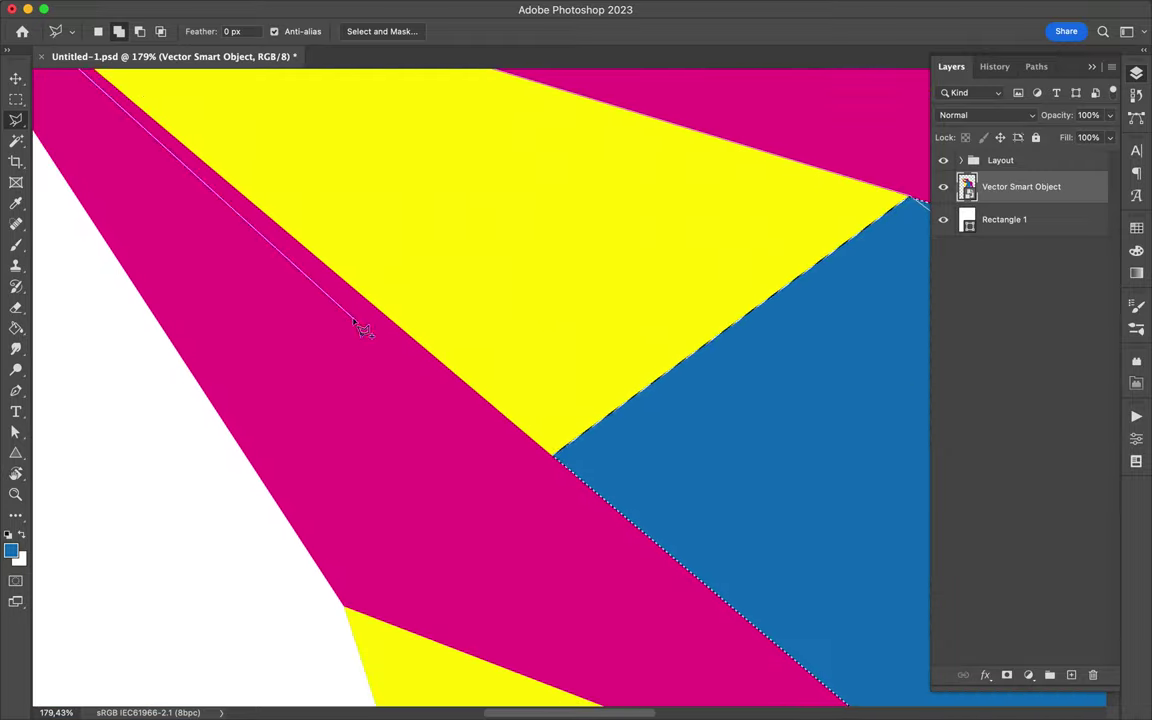
scroll(880, 360, "down", 5)
scroll(880, 360, "right", 3)
scroll(698, 386, "down", 3)
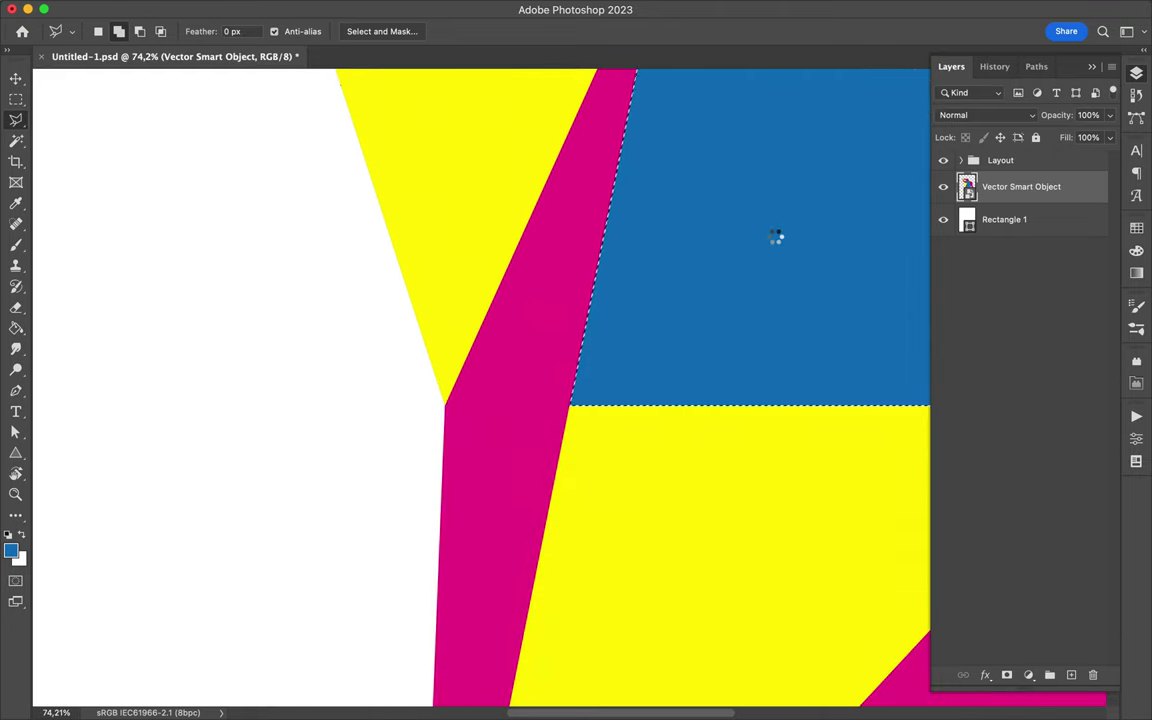
scroll(775, 241, "down", 1)
key("super+o")
key("Escape")
Create a new Layer 1 filled with black in the selection's shape, then deselect
key("super+0")
key("v")
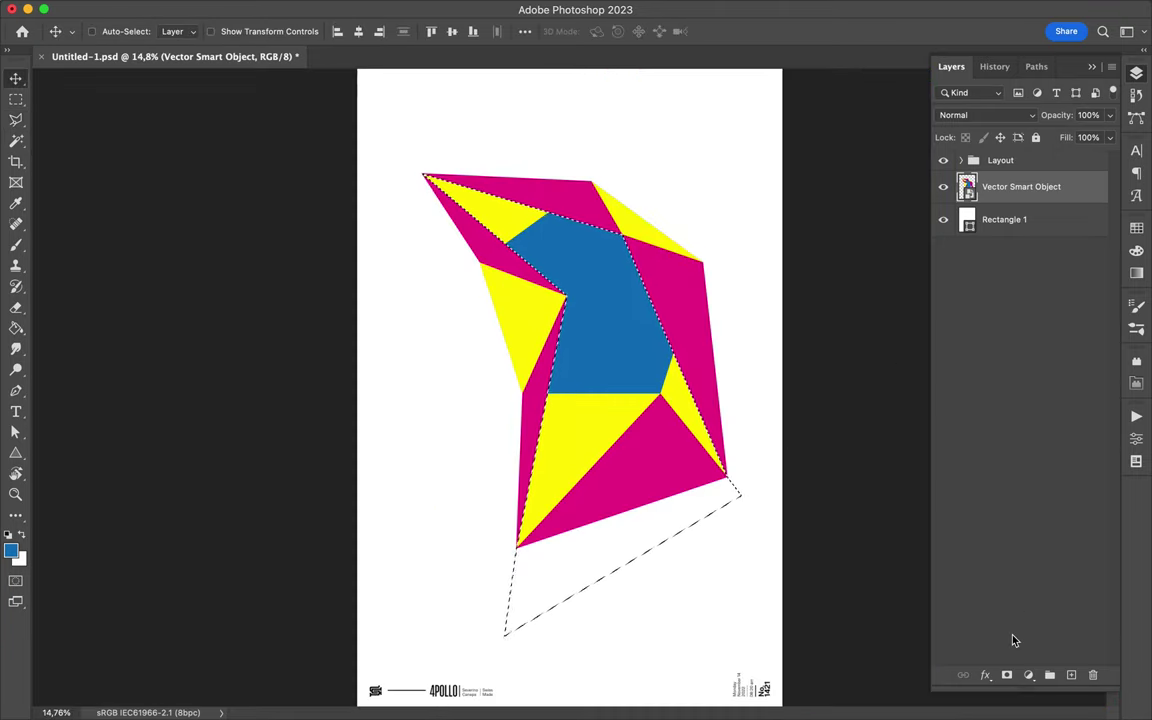
left_click(1007, 675)
key("super+z")
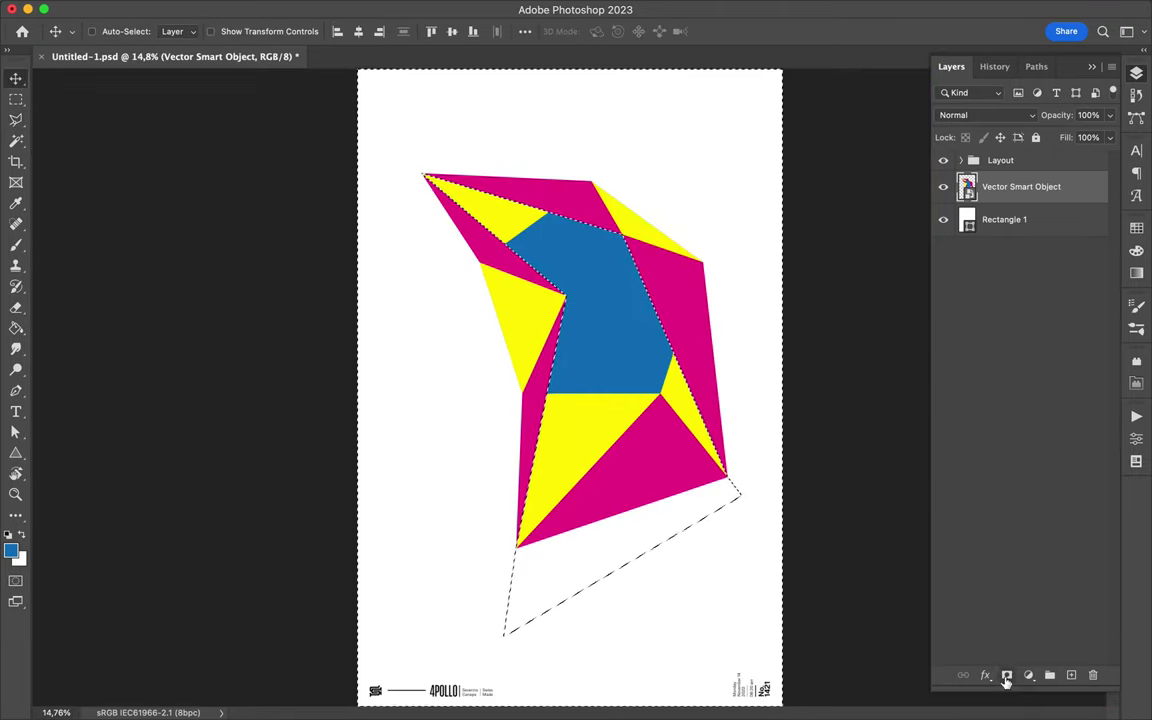
left_click(1071, 675)
key("b")
key("super+comma")
key("m")
key("super+d")
key("v")
Open the finished Untitled-1.psd poster file from the project folder
left_click(461, 702)
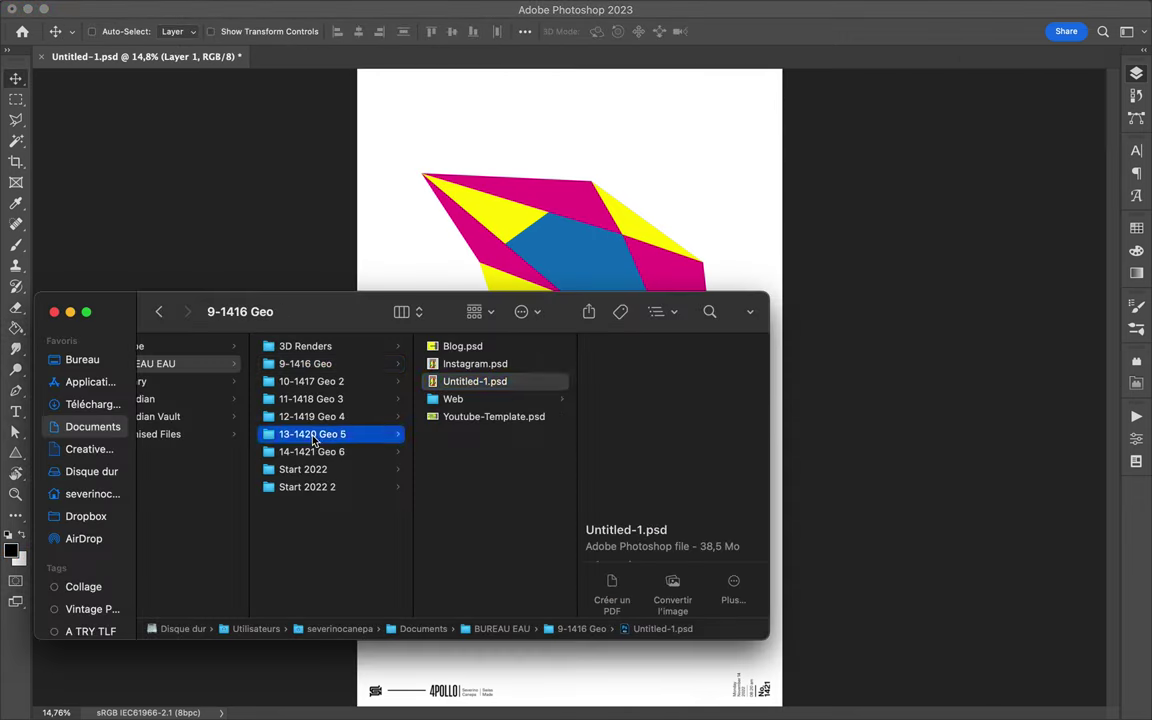
double_click(466, 383)
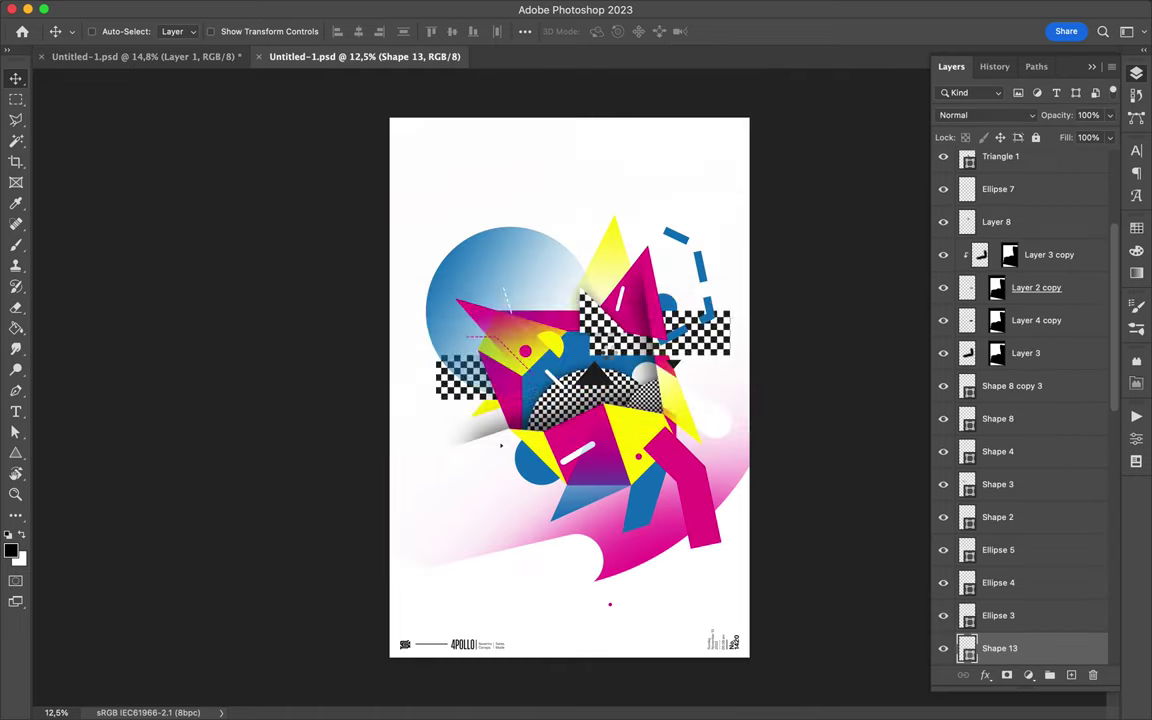
scroll(433, 503, "up", 3)
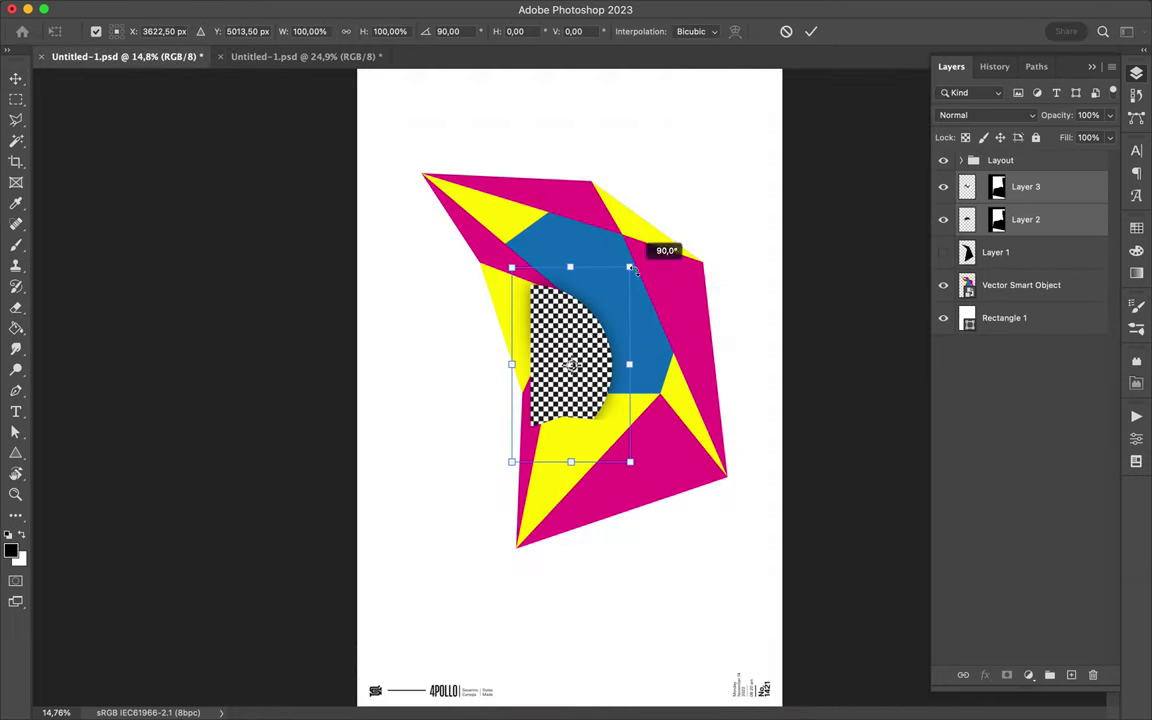
Apply and delete the masks on Layers 2 and 3, then shift the checkered semicircle down-left
left_click_drag(998, 219, 1092, 675)
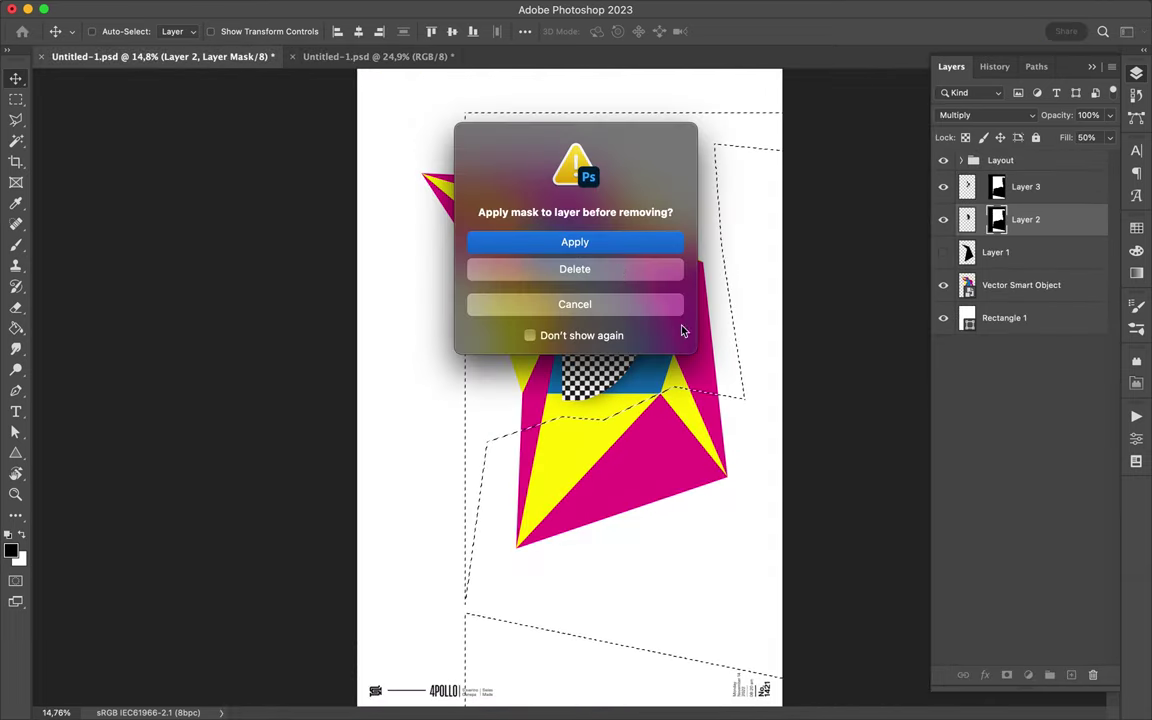
left_click(576, 239)
left_click_drag(997, 186, 1092, 675)
key("ctrl+d")
left_click_drag(623, 291, 593, 336)
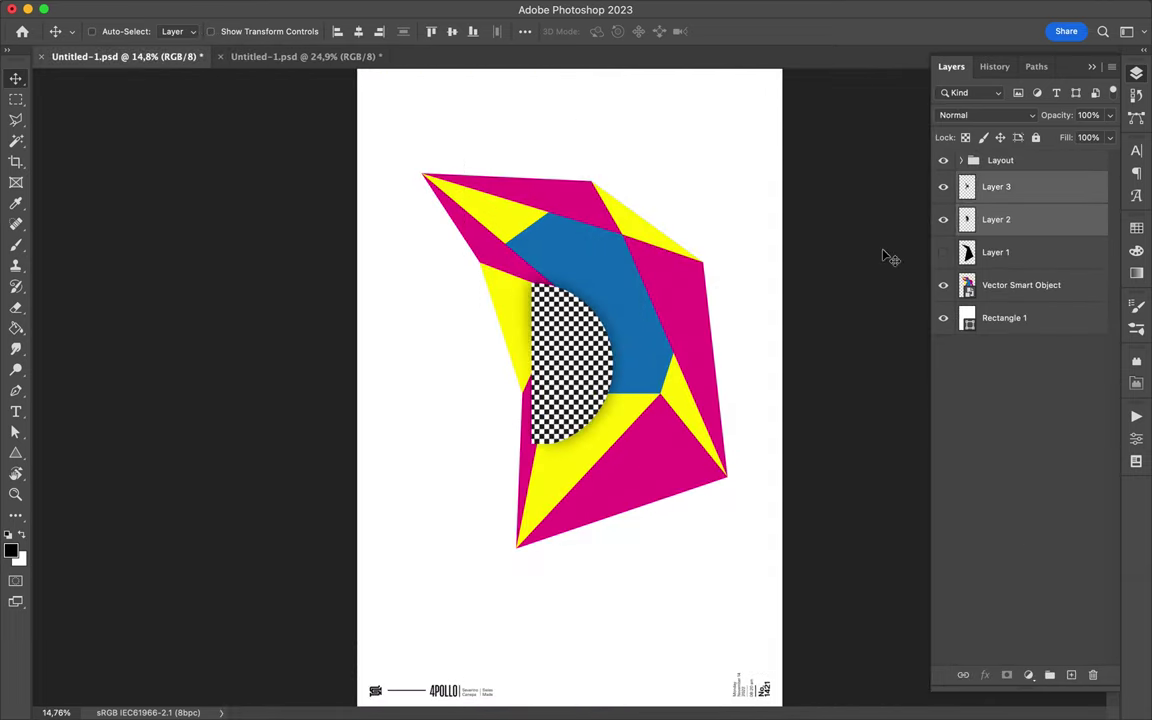
left_click(969, 222)
left_click(1008, 676)
key("ctrl+z")
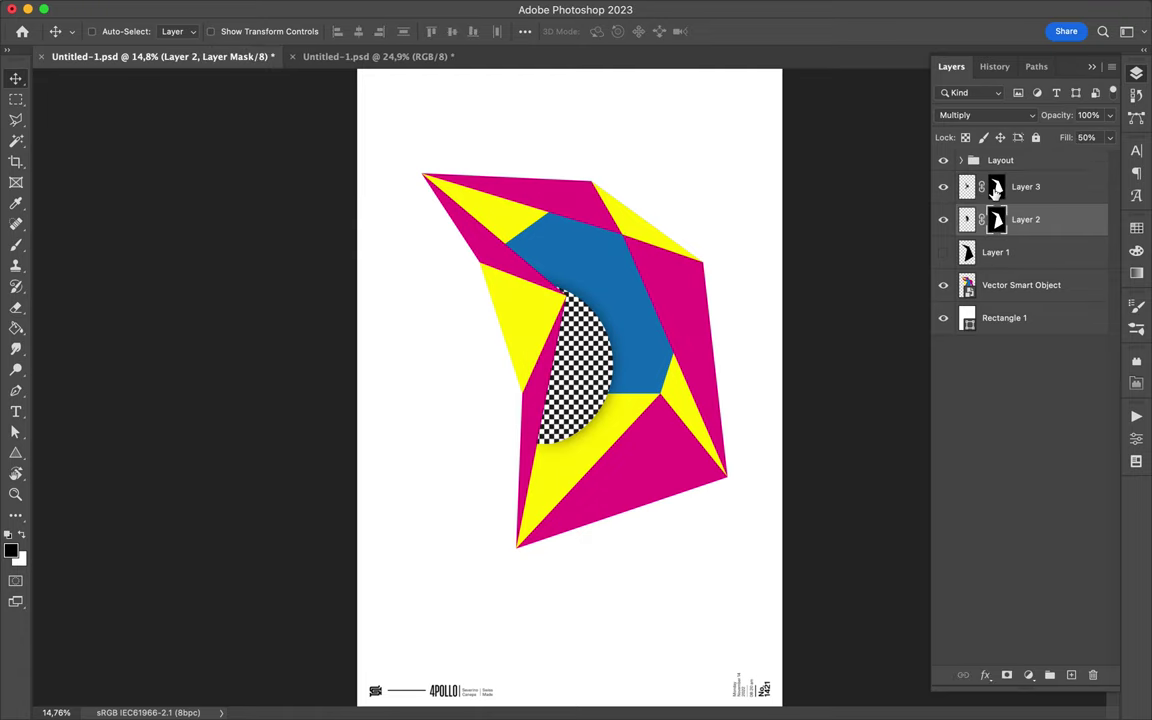
Copy the checkered layers between documents and apply the copied layer's mask
left_click(1025, 186, "shift")
left_click_drag(575, 365, 718, 390)
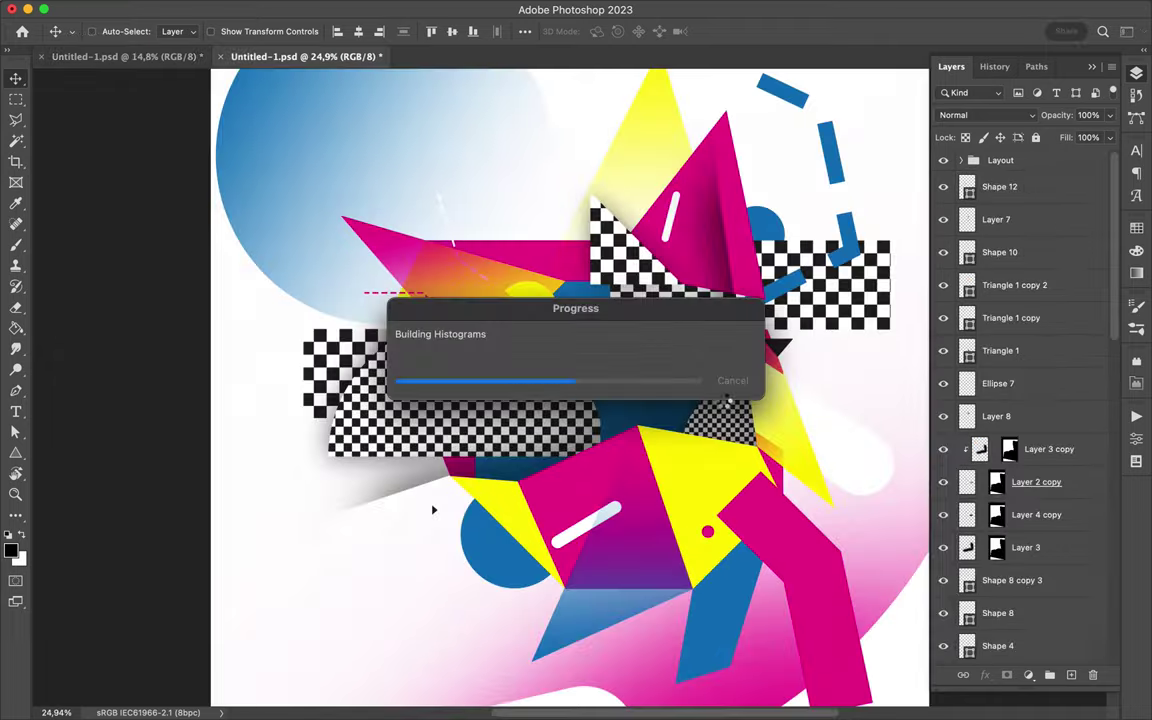
left_click_drag(433, 509, 587, 302)
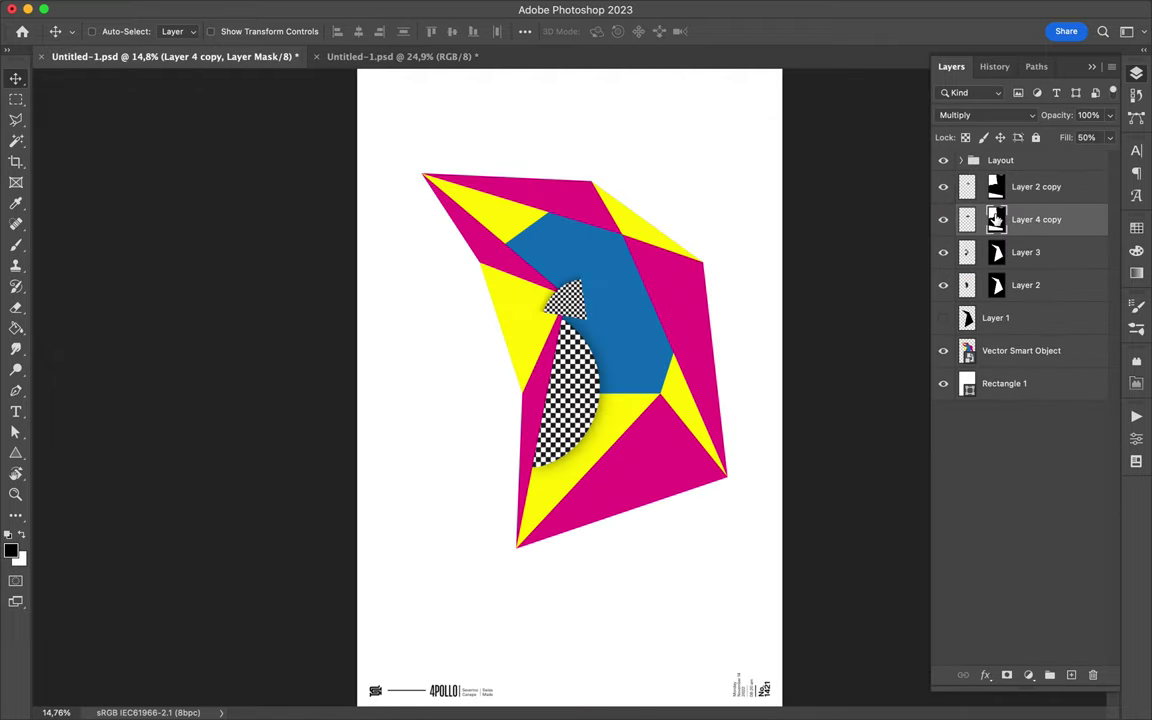
left_click_drag(995, 219, 1092, 675)
left_click(586, 246)
Rotate the new checkered piece -57.6° onto the upper blue area and add an empty Layer 4
key("ctrl+t")
left_click_drag(497, 224, 473, 335)
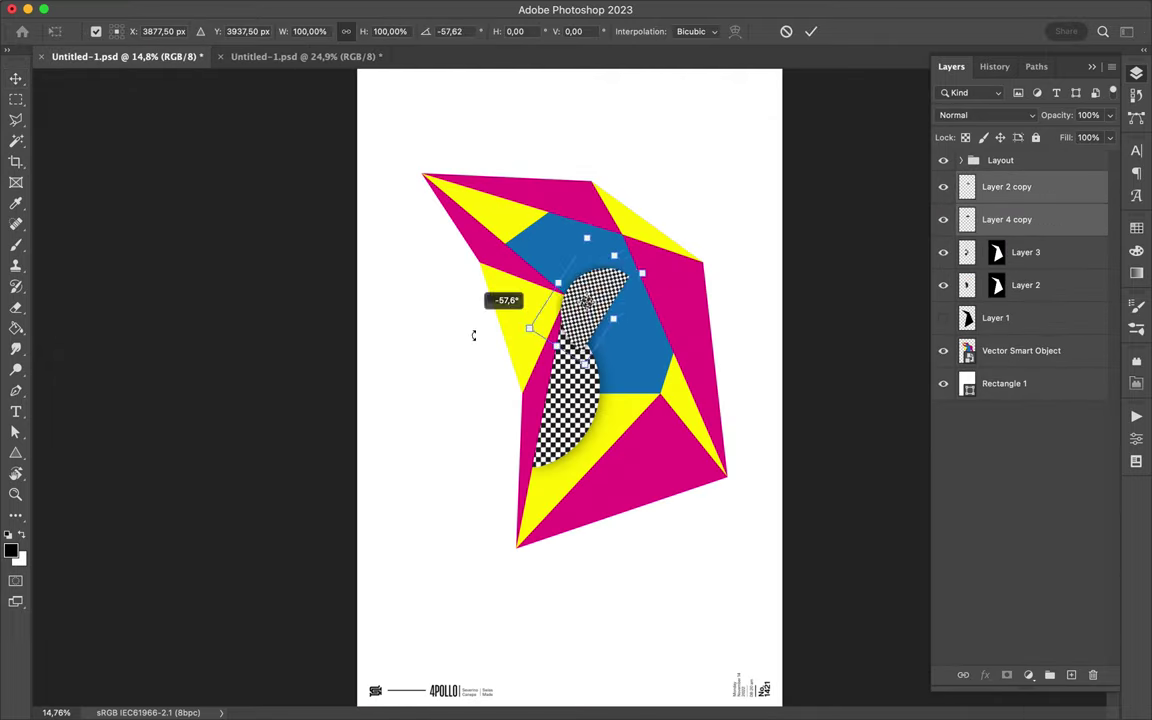
left_click_drag(580, 300, 618, 257)
key("Return")
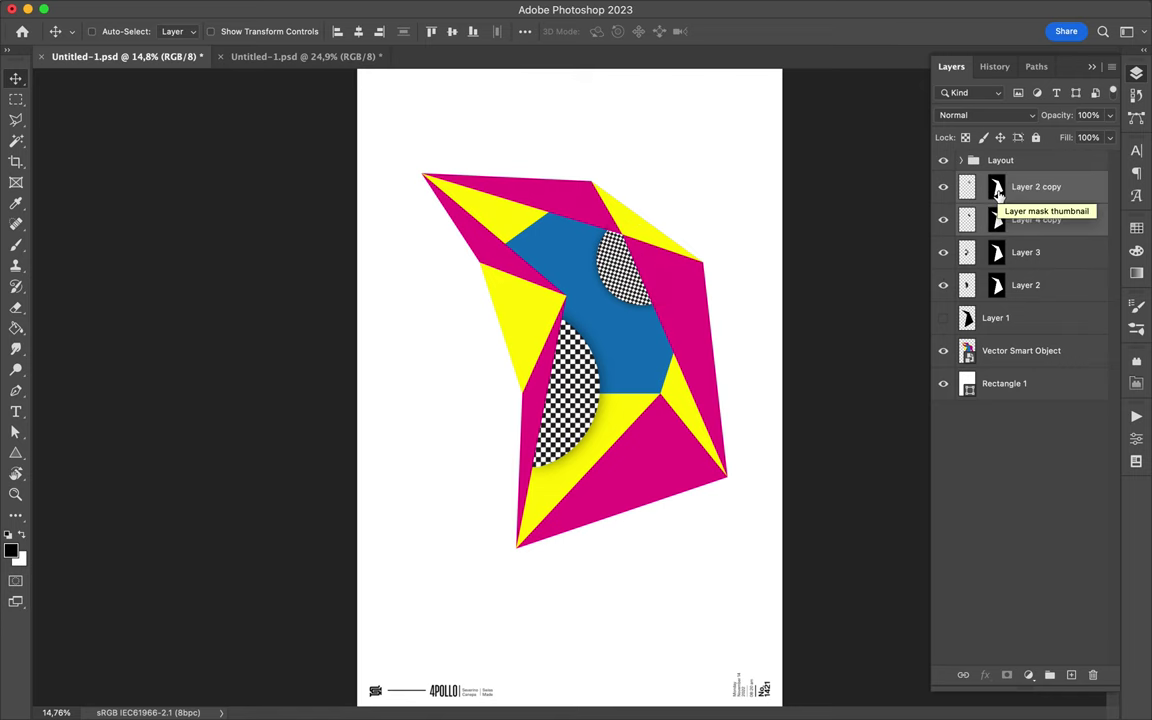
left_click_drag(997, 195, 493, 247)
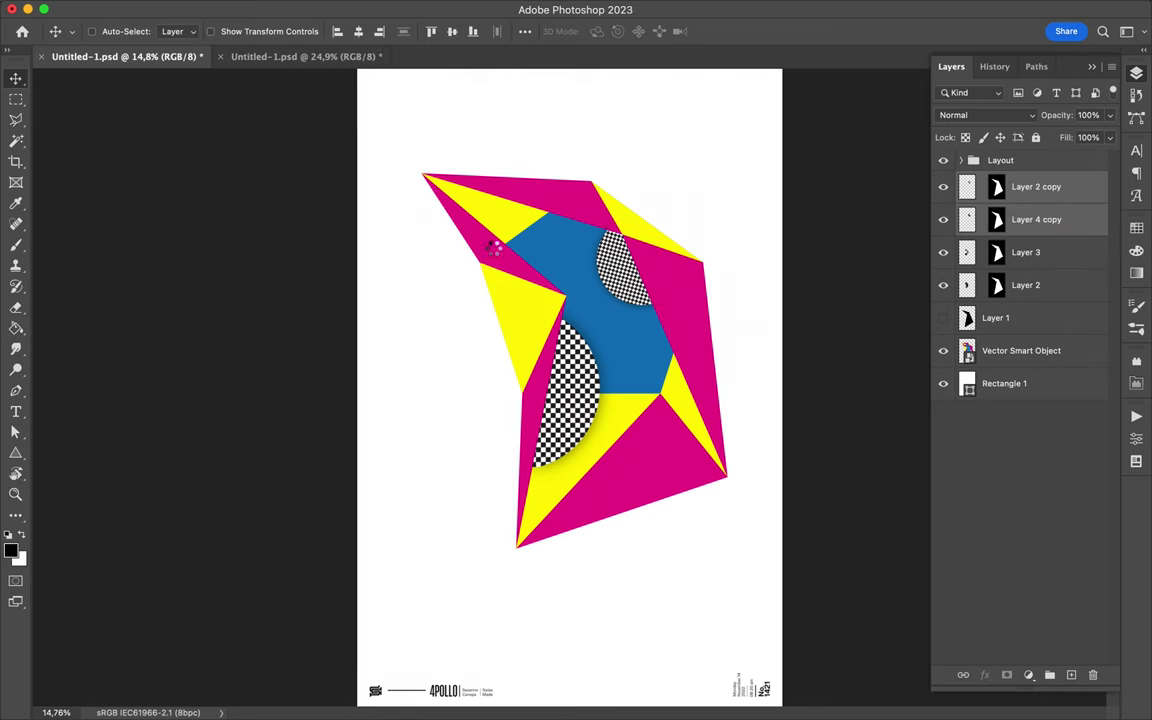
left_click(1071, 675)
right_click(590, 336)
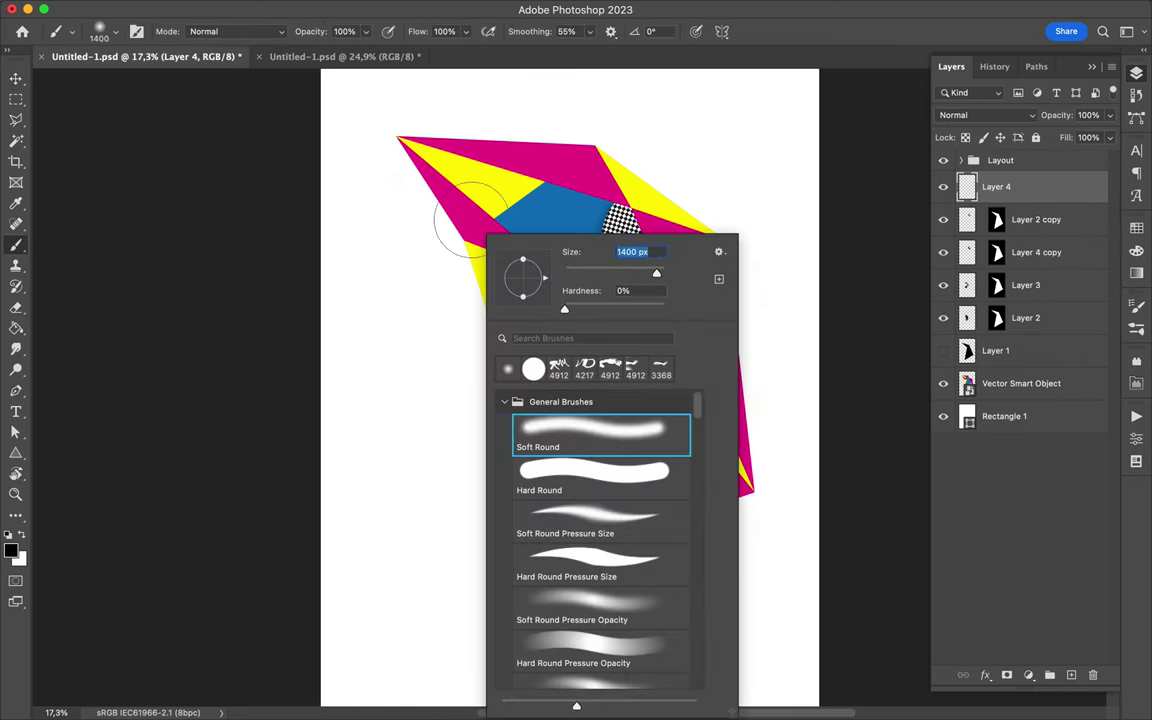
Paint broad soft black shading strokes across the shape, then erase to lighten them
left_click_drag(385, 175, 700, 295)
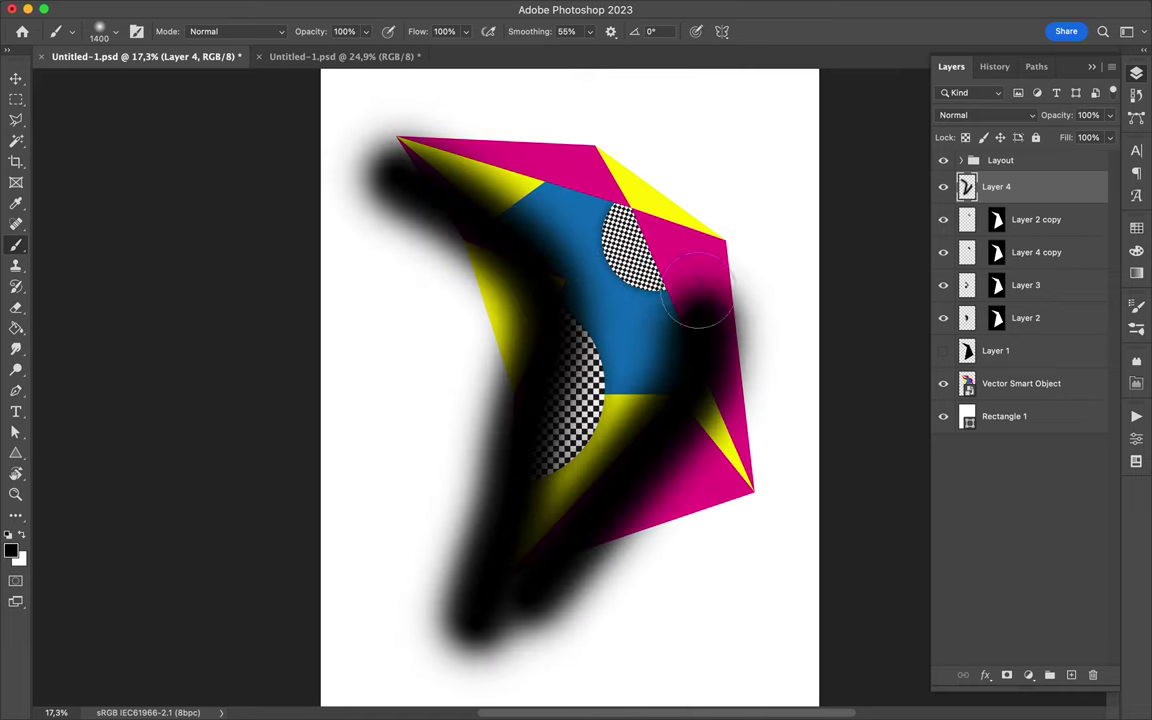
left_click_drag(700, 295, 406, 116)
key("v")
left_click_drag(997, 219, 997, 192)
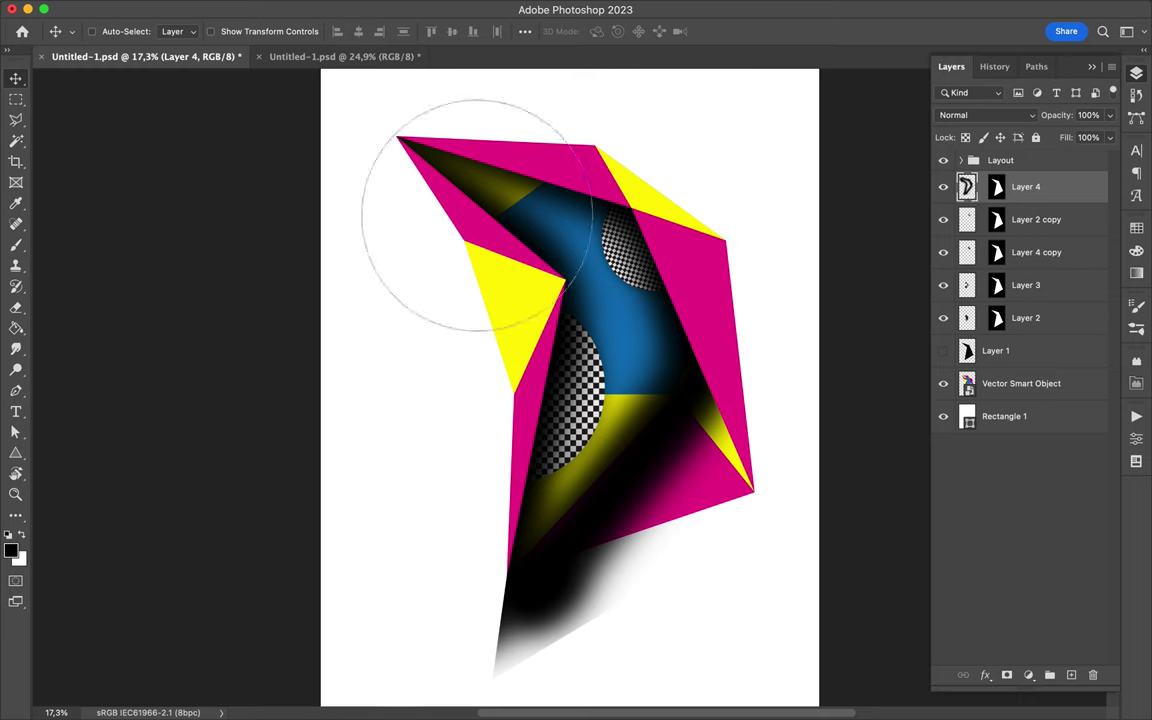
key("e")
mouse_move(470, 170)
left_mouse_down()
mouse_move(560, 580)
mouse_move(720, 345)
mouse_move(518, 543)
left_mouse_up()
key("e")
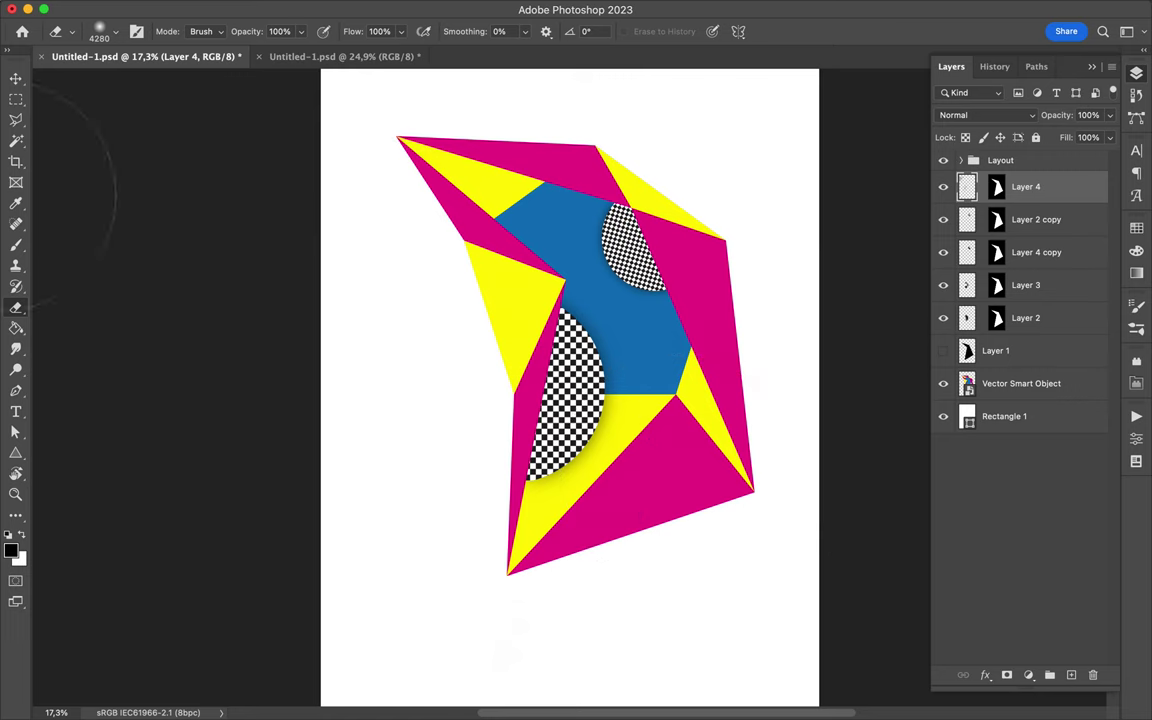
Brush dark shading along the blue area's inner edge and over the lower-right magenta
key("b")
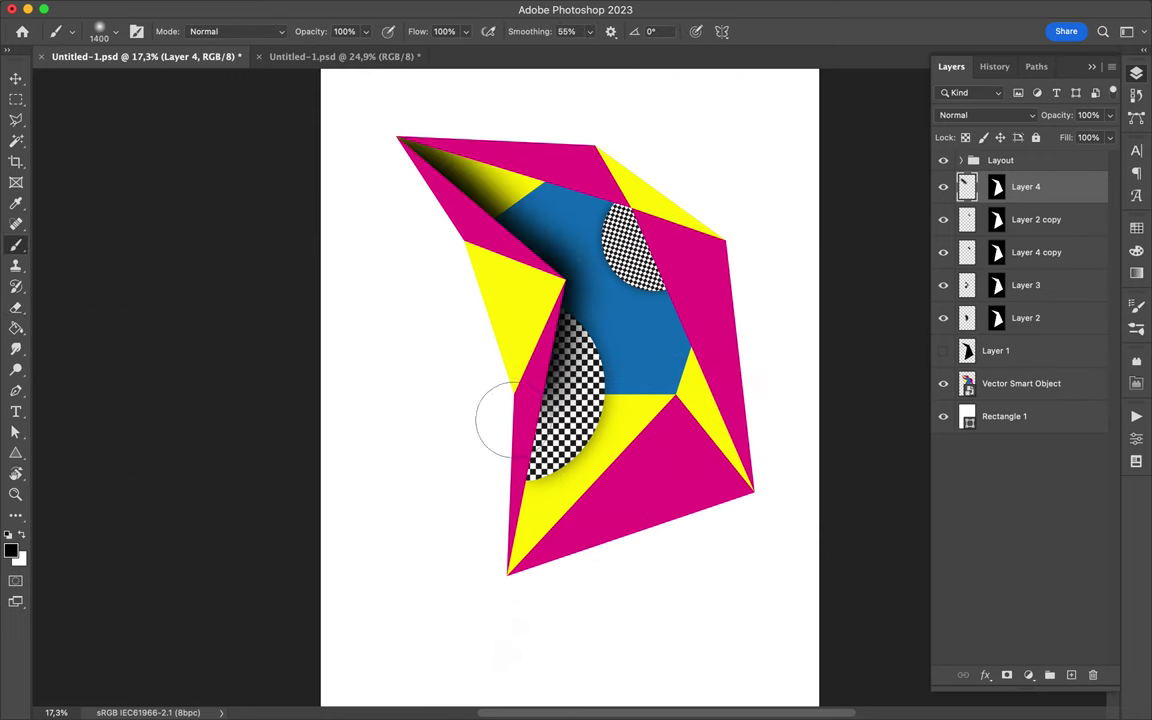
left_click_drag(628, 193, 755, 440)
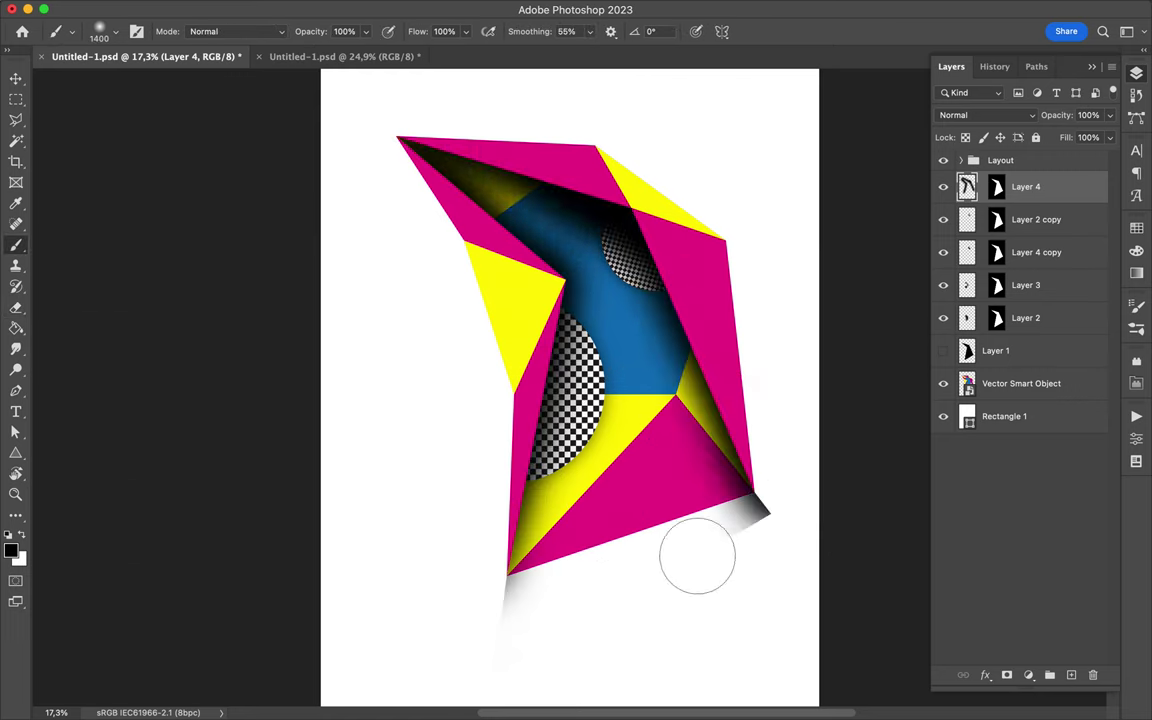
left_click_drag(693, 577, 645, 495)
right_click(641, 572)
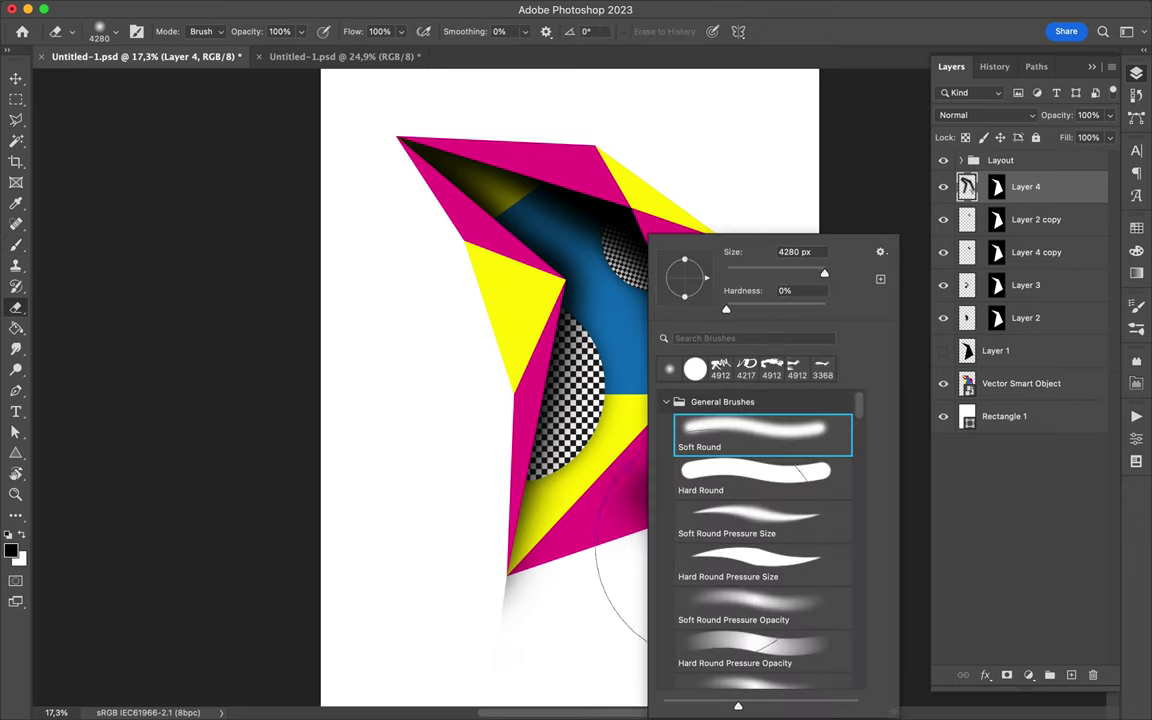
key("Return")
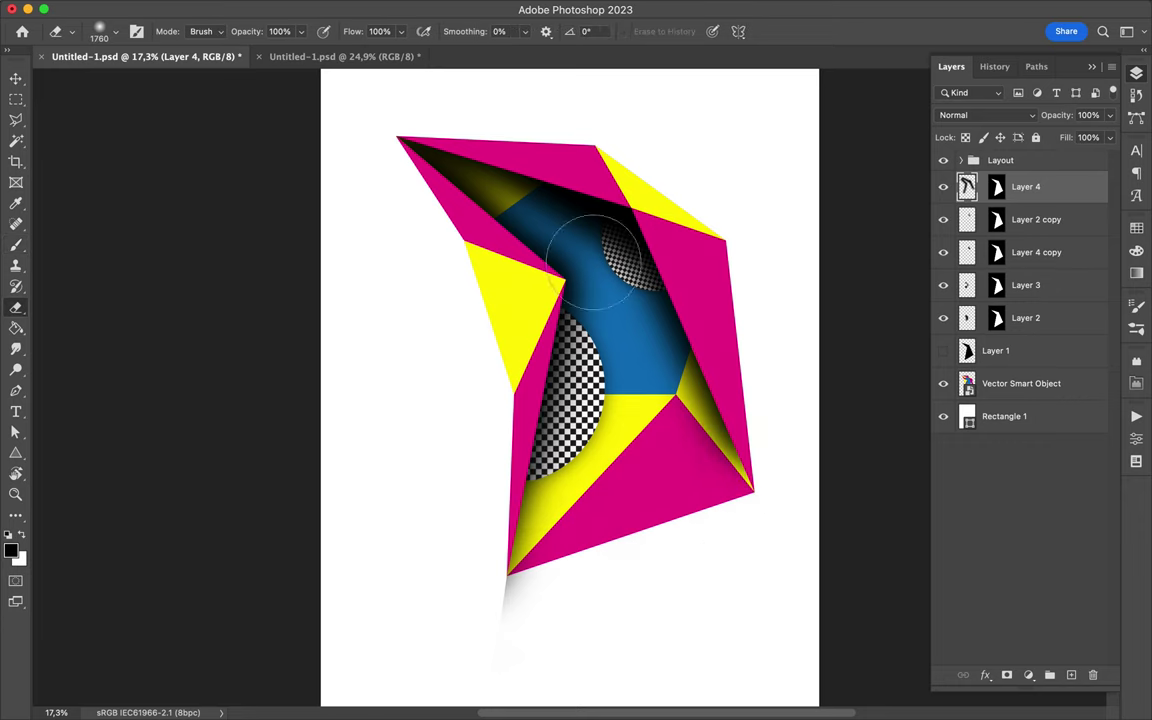
Set Layer 4 to Multiply with 57% fill and return to the second poster document
left_click(985, 115)
left_click(977, 172)
left_click_drag(1109, 137, 1073, 160)
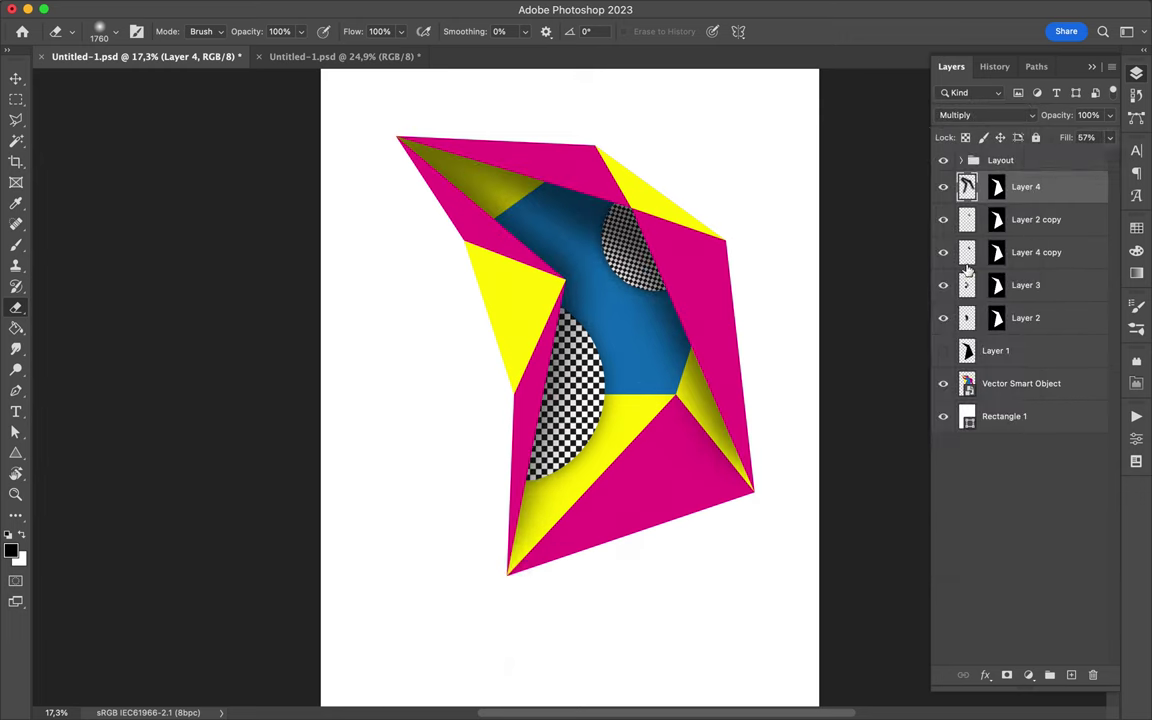
key("ctrl+Tab")
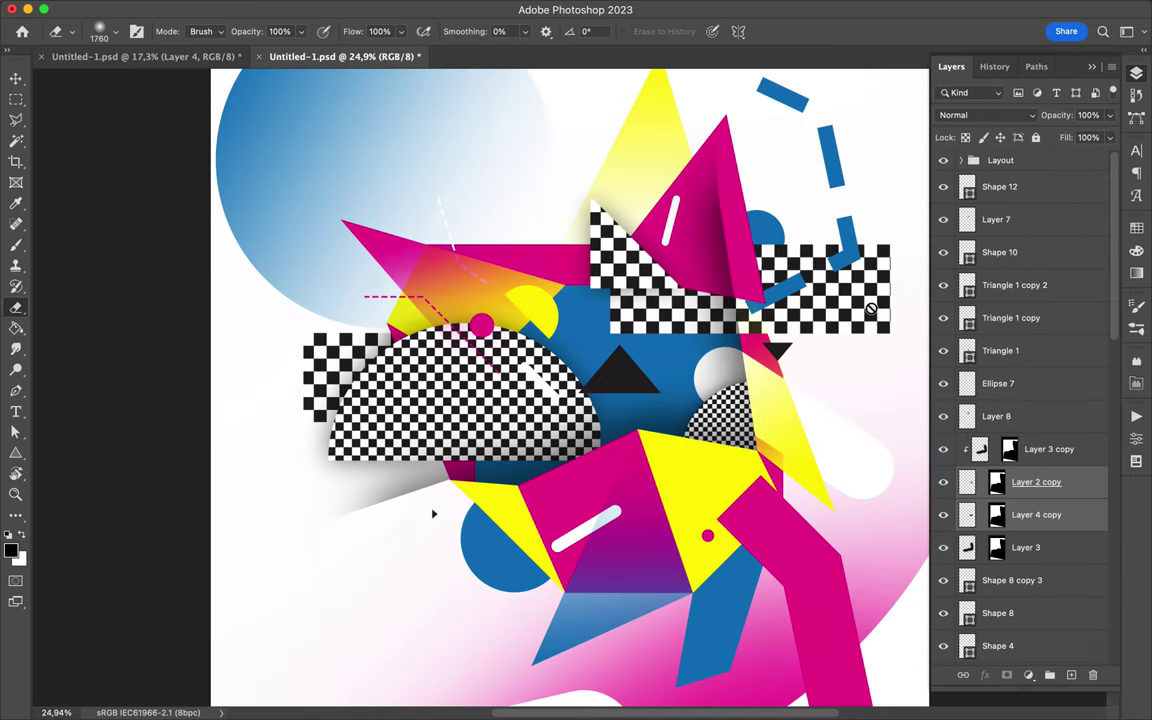
Copy the checker strip into the poster, below the shape layers, and slide it across the shape
key("v")
left_click(865, 305)
left_click_drag(433, 514, 672, 372)
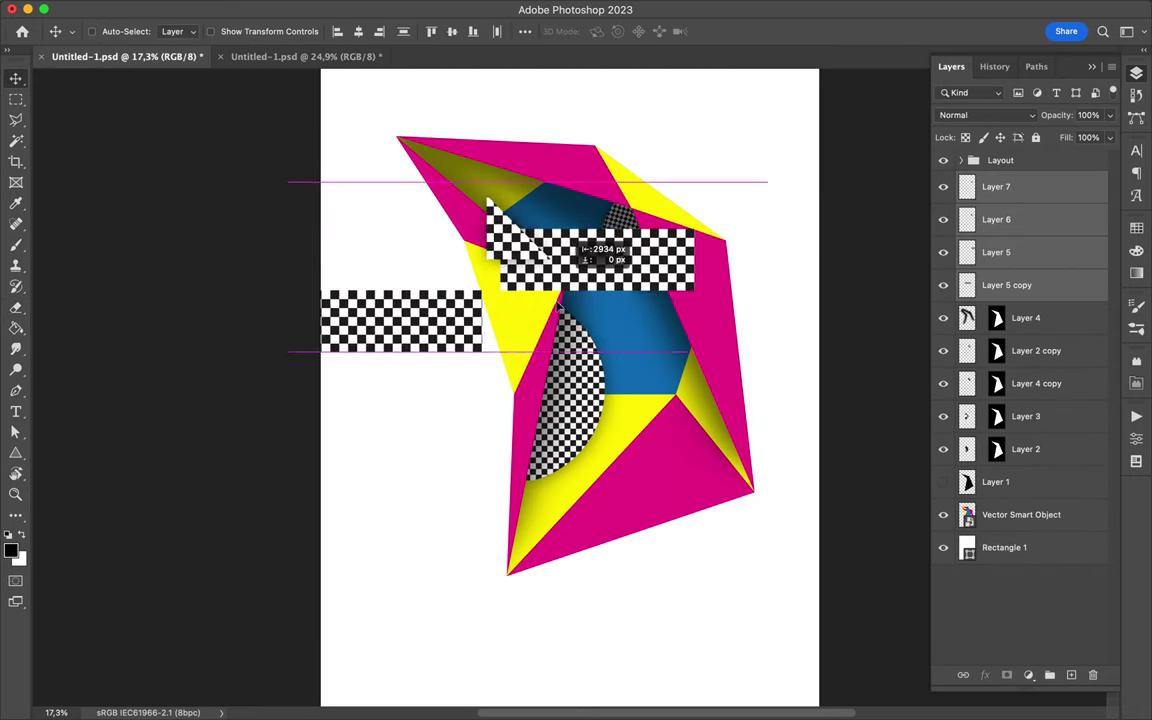
left_click_drag(995, 252, 995, 465)
left_click_drag(534, 378, 698, 378)
Move a strip copy into the upper shape below Layer 5 and bring over the gradient triangles
left_click(480, 420, "ctrl")
key("m")
left_click_drag(524, 362, 502, 485)
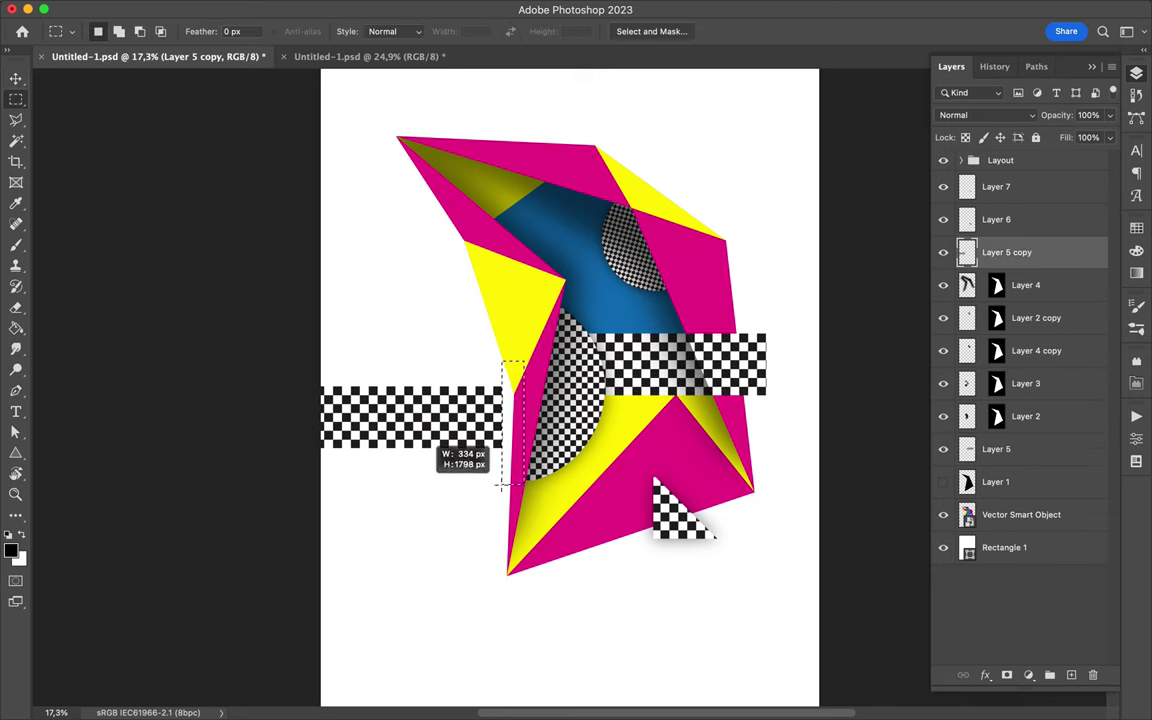
left_click_drag(484, 428, 602, 213)
left_click_drag(1006, 252, 1001, 465)
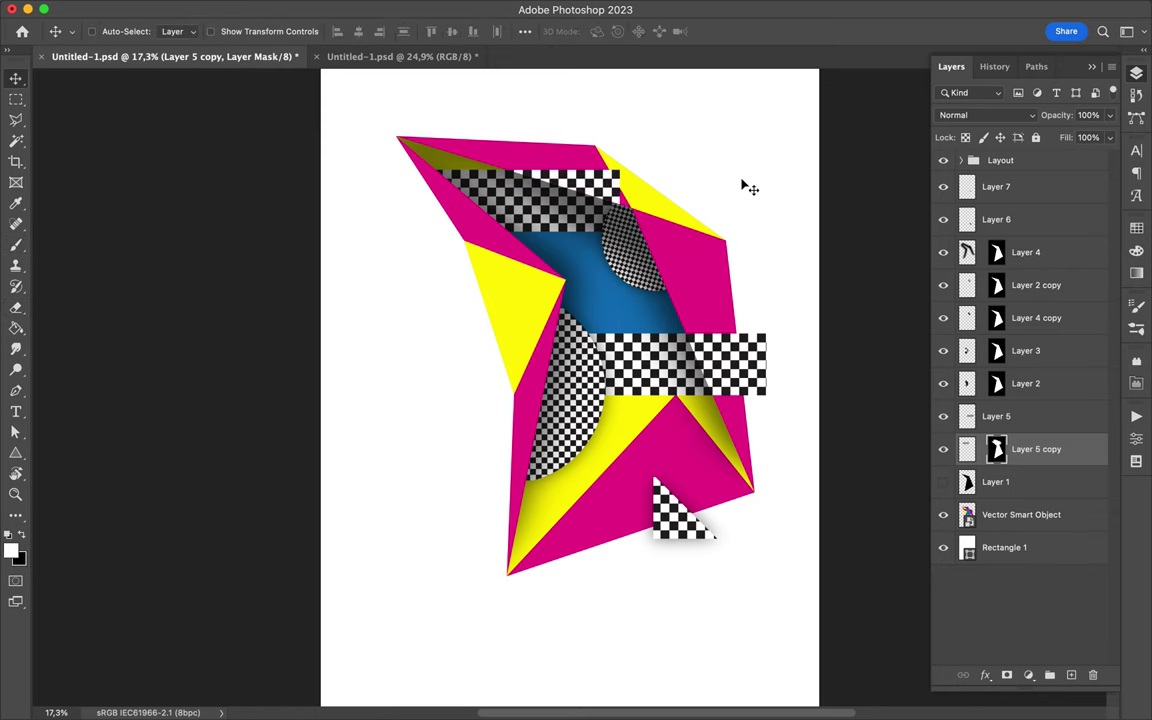
left_click(404, 56)
left_click_drag(376, 344, 482, 453)
Zoom in with Path Selection to align the blue gradient triangle's tip with the shape's corner
key("a")
scroll(311, 487, "up", 10)
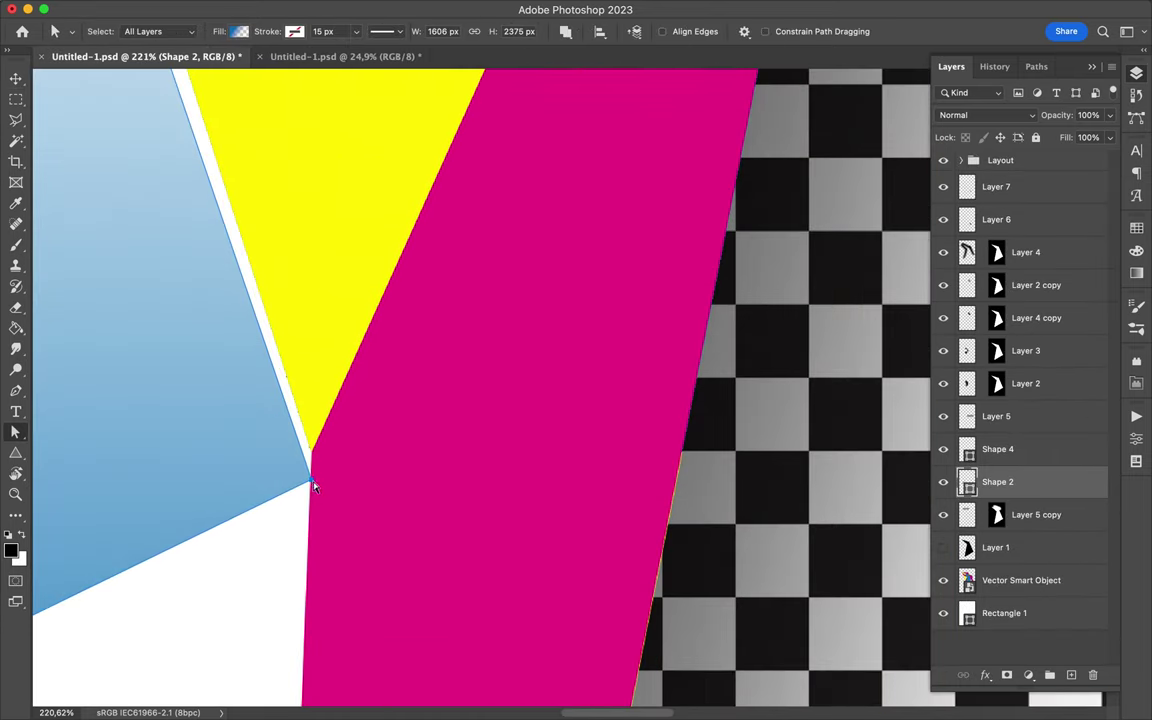
scroll(311, 487, "down", 3)
scroll(522, 319, "down", 3)
scroll(400, 450, "down", 5)
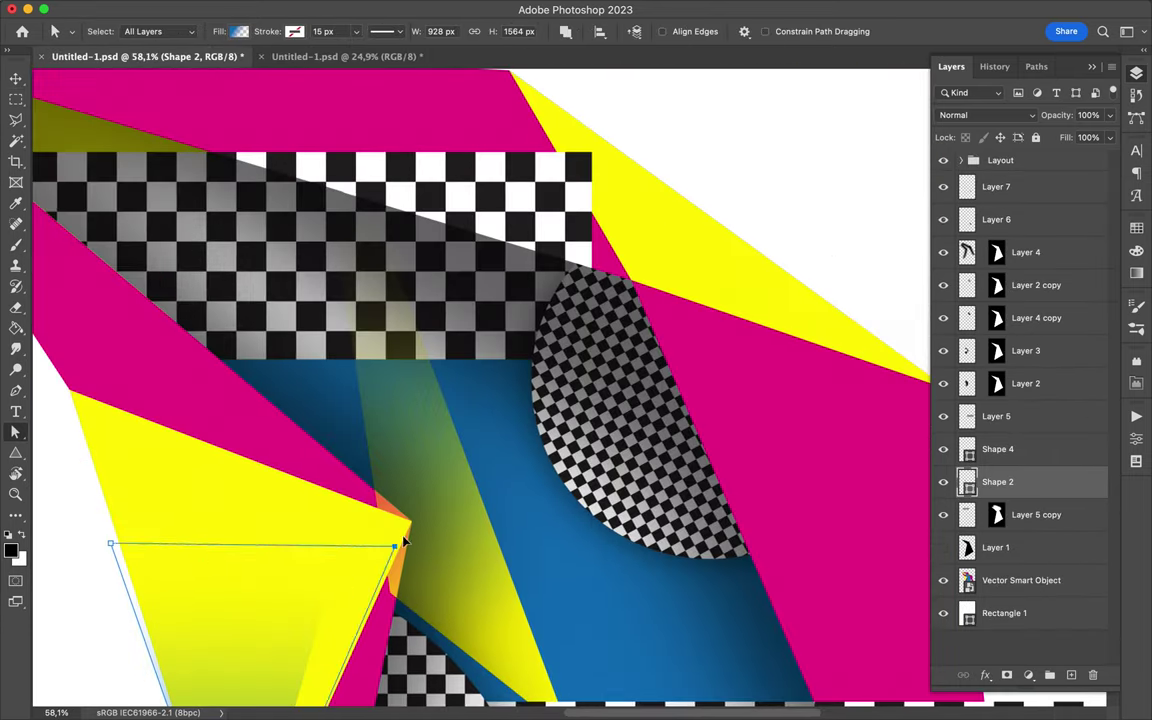
scroll(383, 561, "up", 1)
scroll(414, 525, "up", 5)
scroll(414, 525, "up", 3)
scroll(502, 570, "up", 1)
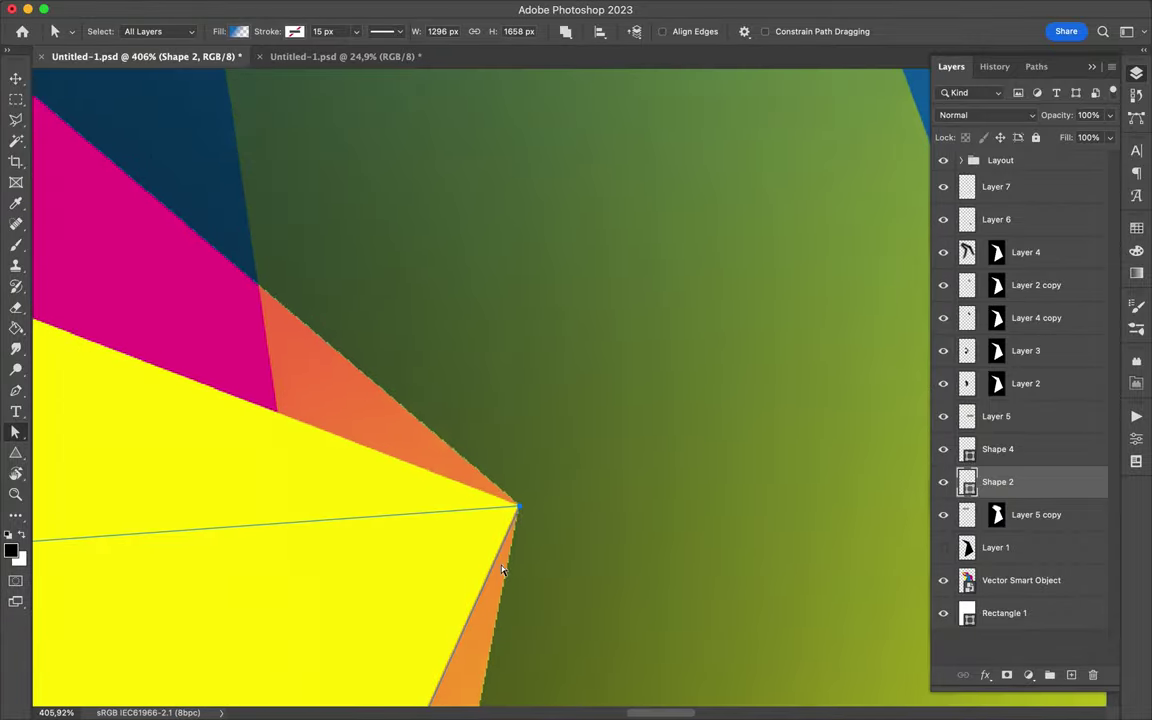
scroll(502, 570, "up", 2)
scroll(590, 375, "up", 2)
key("super+0")
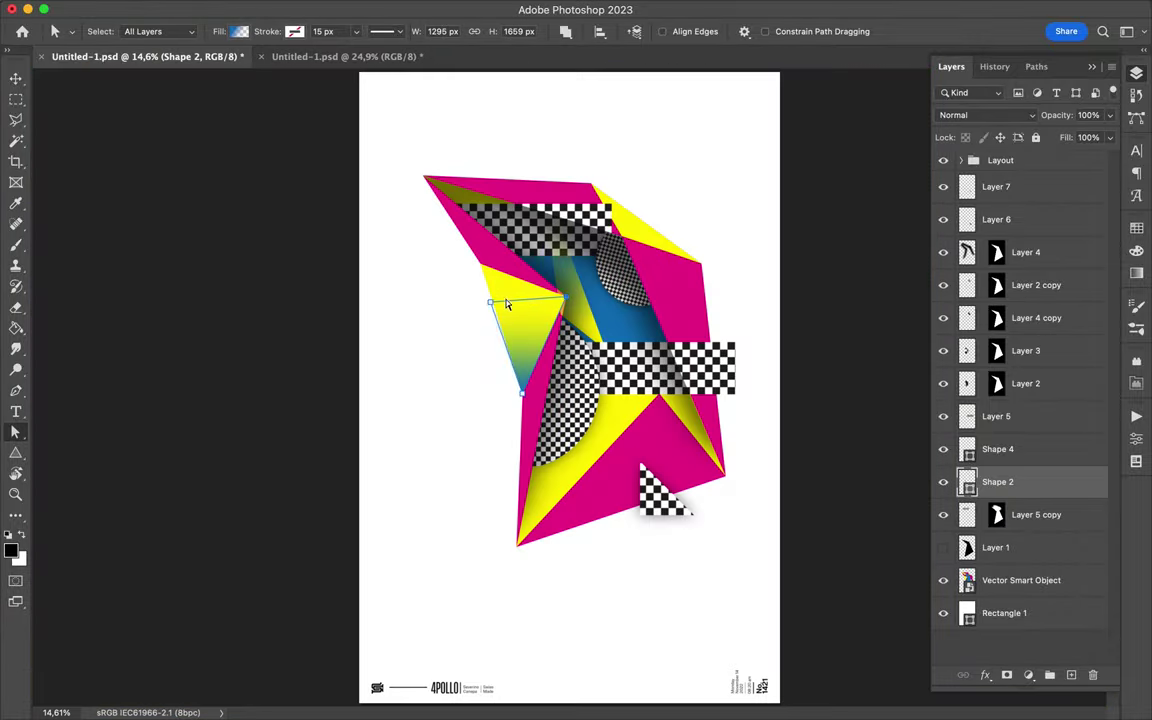
Position the yellow gradient triangle at the upper right with its tip at the shape's corner
left_click(239, 32)
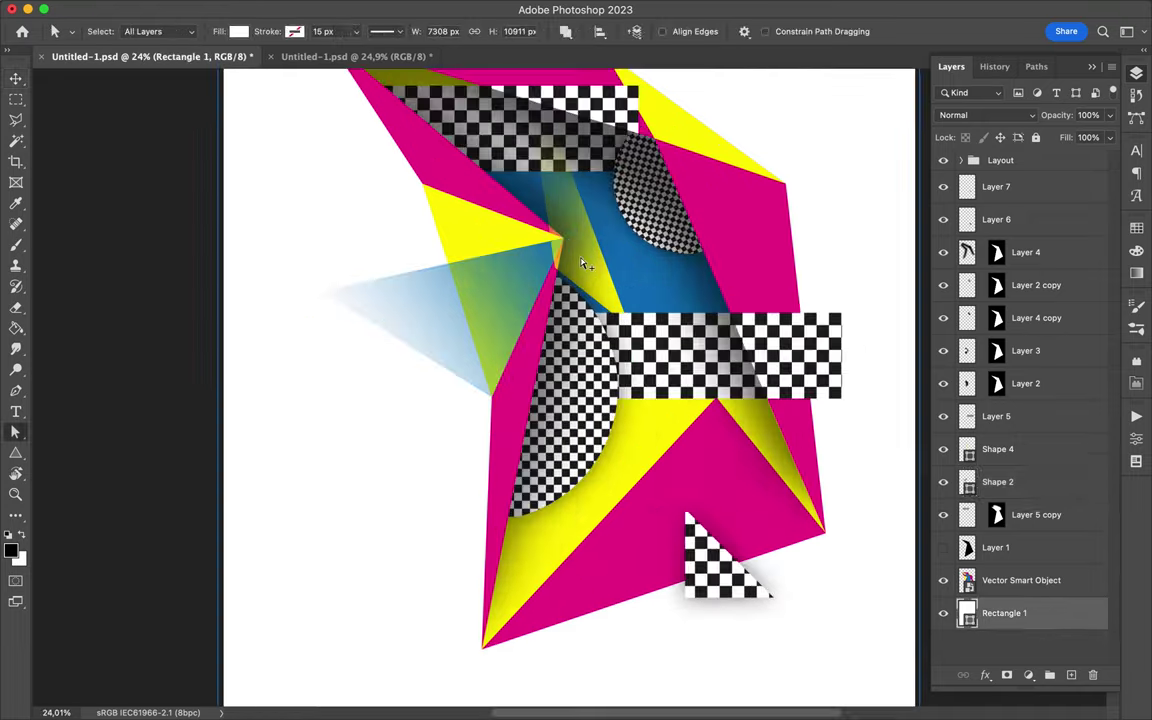
left_click_drag(475, 378, 745, 190)
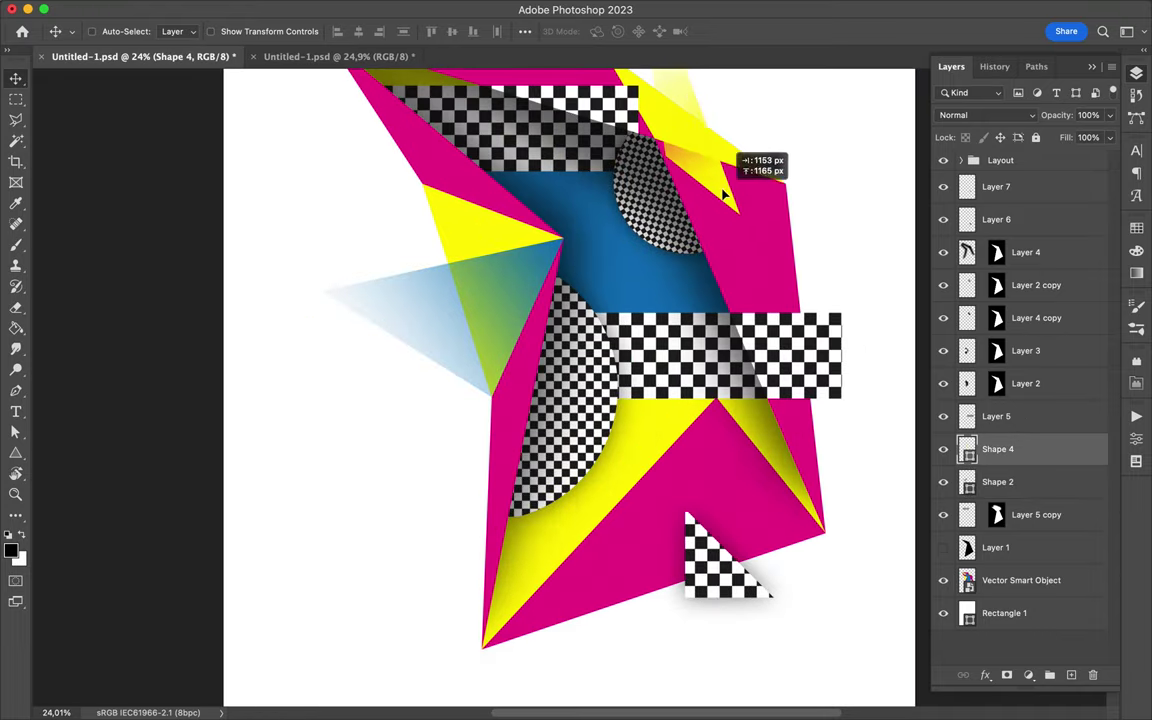
scroll(714, 180, "up", 5)
scroll(700, 200, "up", 5)
key("a")
scroll(596, 127, "up", 5)
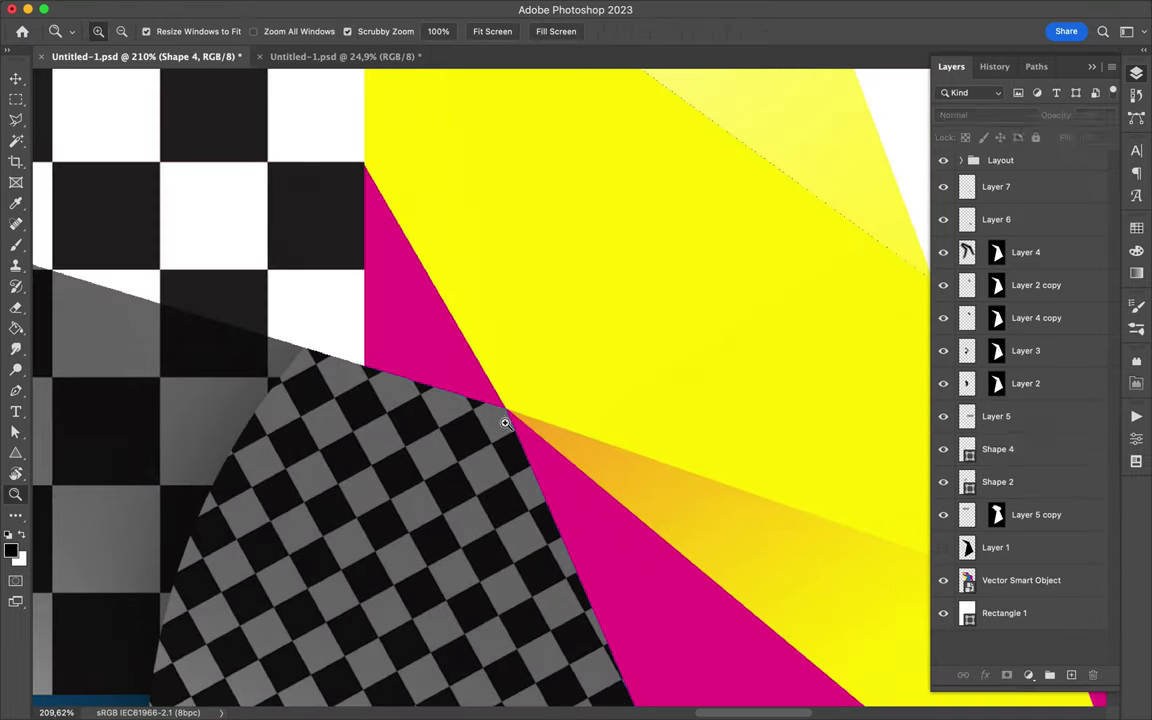
scroll(591, 355, "up", 5)
key("super+0")
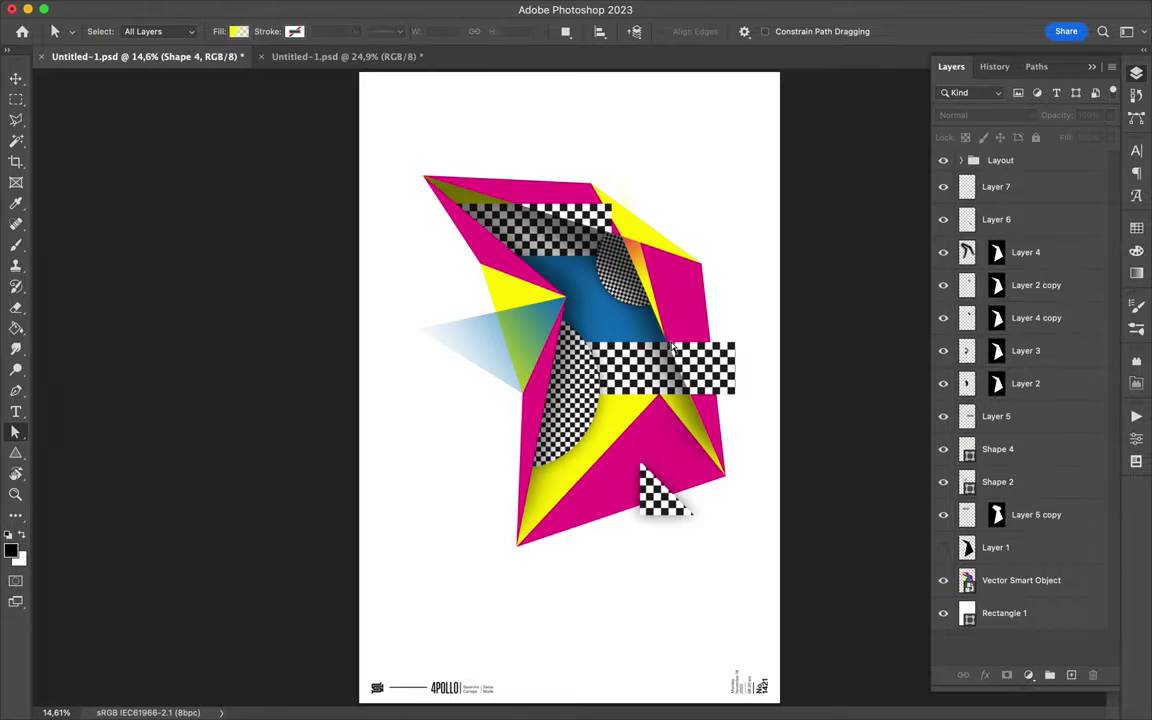
scroll(673, 345, "up", 5)
scroll(638, 414, "down", 2)
scroll(638, 414, "down", 3)
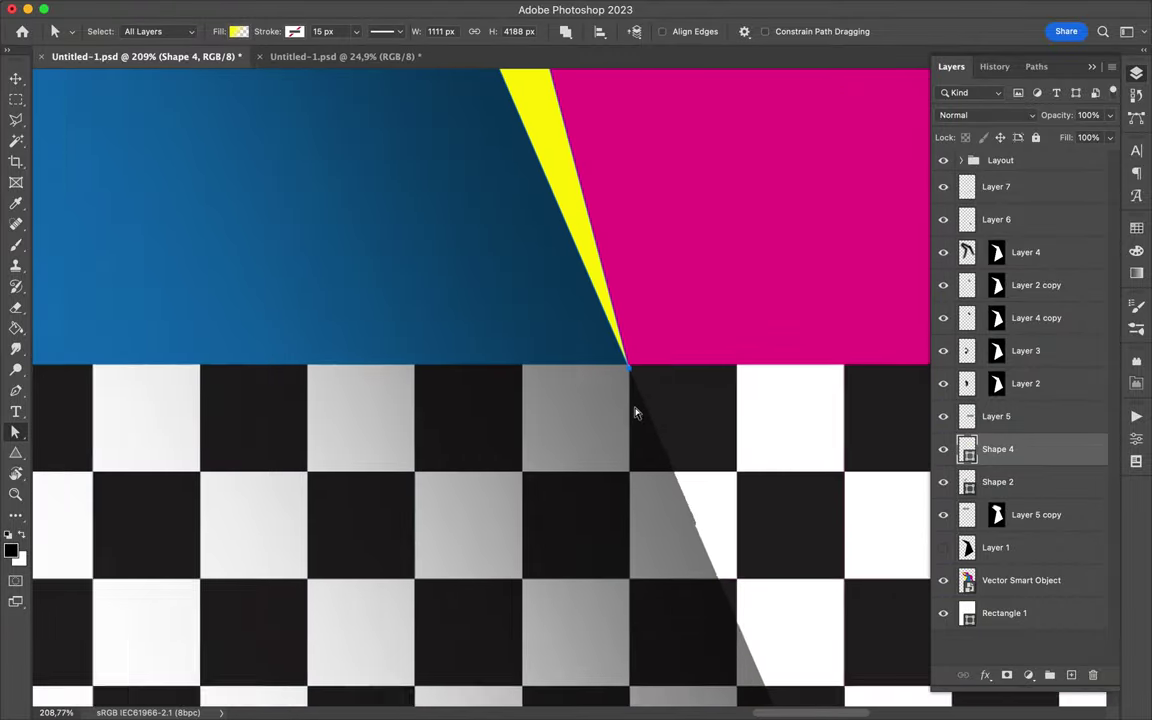
Lasso the part of Layer 4's shadow overlapping the upper checker strip and hide it
scroll(671, 393, "down", 2)
key("v")
left_click(645, 490)
key("l")
left_click(608, 372)
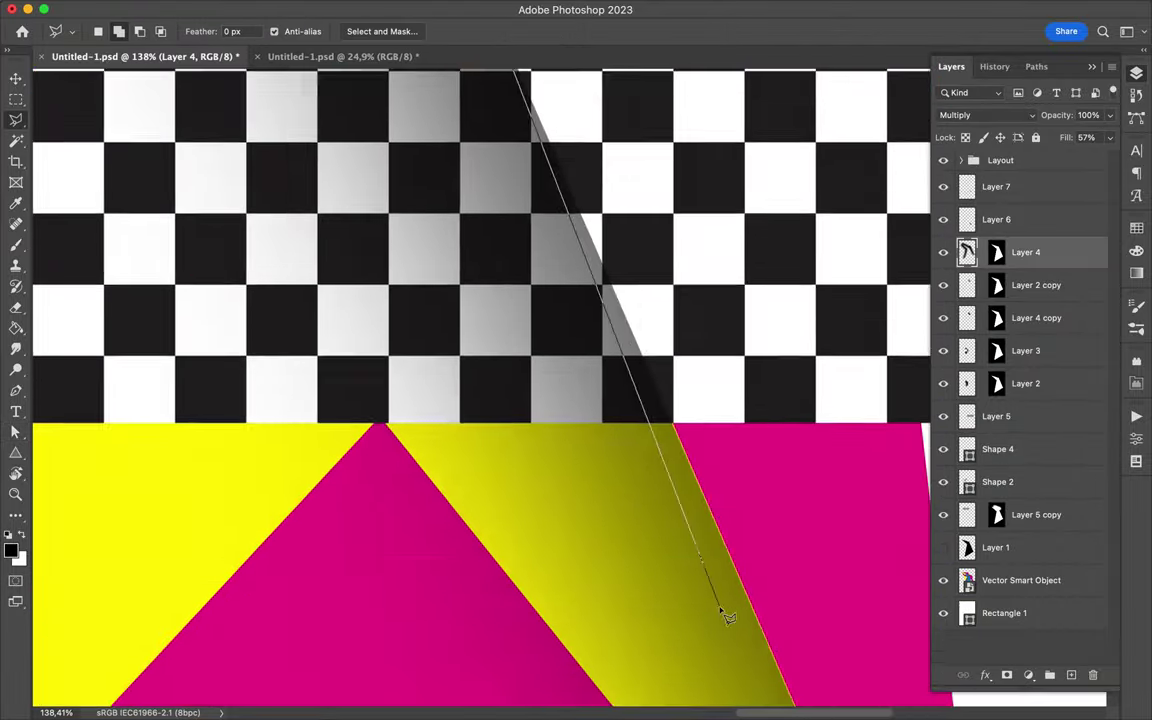
scroll(800, 650, "down", 5)
scroll(800, 650, "right", 5)
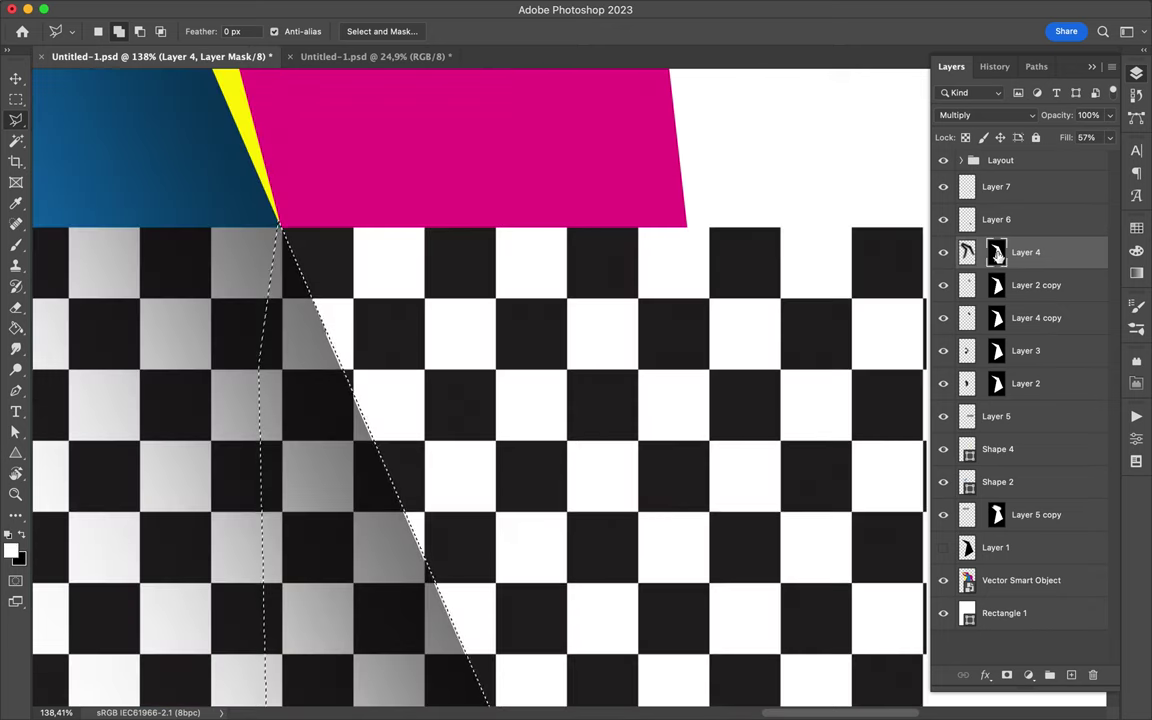
double_click(398, 458)
key("super+0")
Brush the checker strip copy masks, then select the yellow gradient triangle's path
key("b")
key("alt+bracketleft")
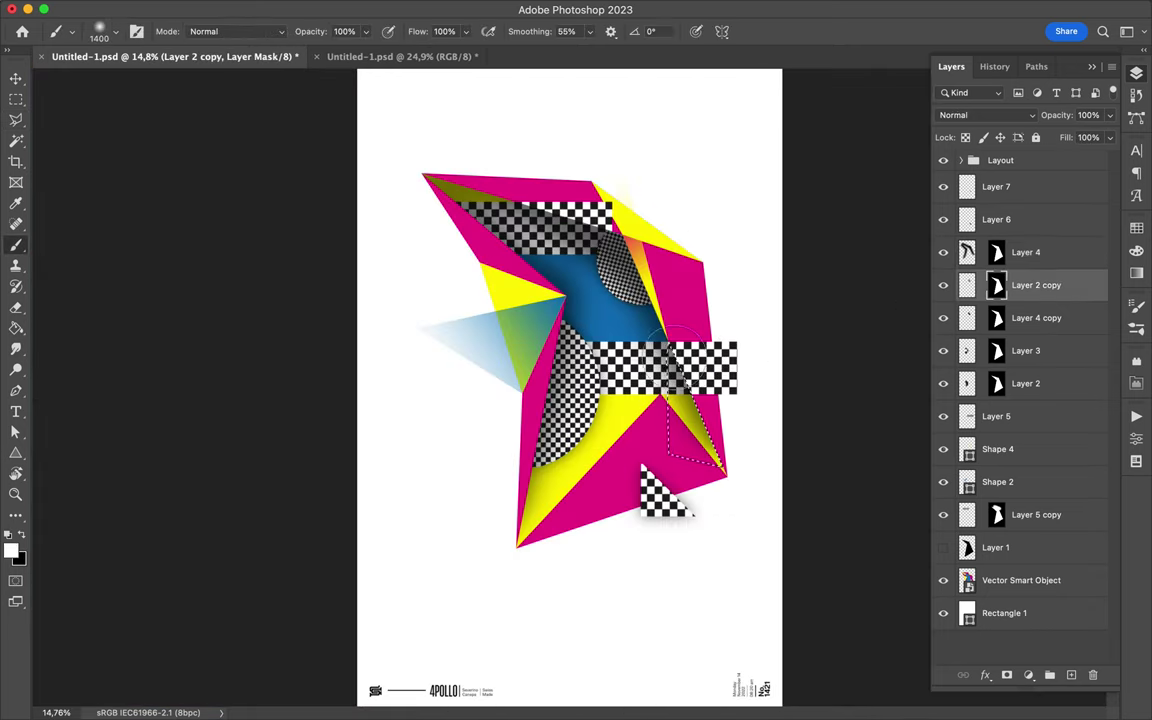
key("alt+bracketleft")
key("alt+bracketleft")
key("alt+bracketleft")
key("alt+bracketleft")
scroll(697, 368, "up", 5)
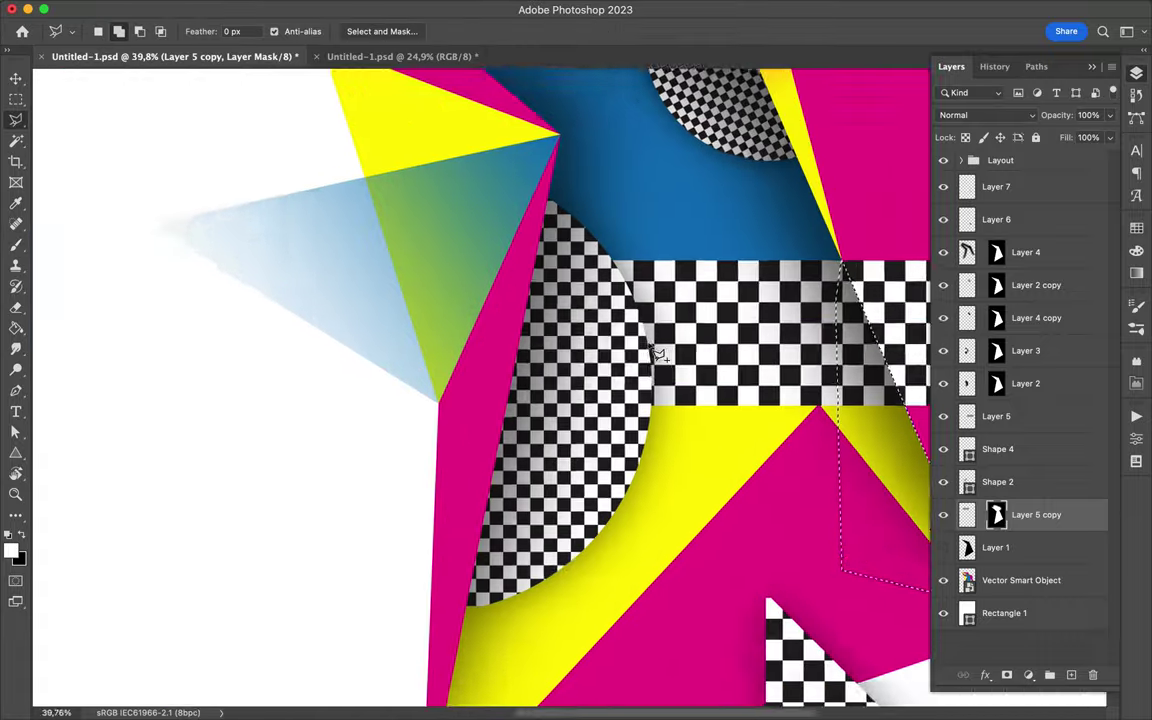
key("v")
key("a")
scroll(602, 238, "up", 2)
left_click(496, 334)
scroll(496, 334, "down", 1)
scroll(548, 303, "down", 2)
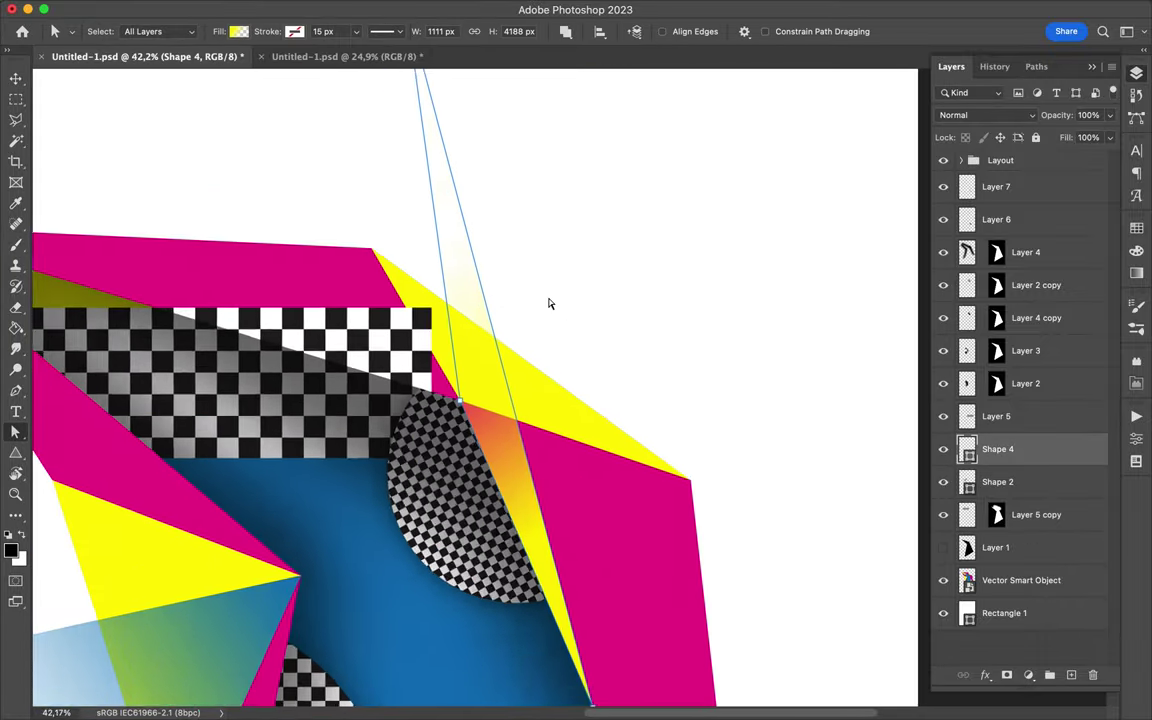
Adjust the gradient angle of the yellow triangle, Shape 4
scroll(750, 496, "down", 1)
scroll(750, 496, "up", 5)
scroll(686, 447, "up", 3)
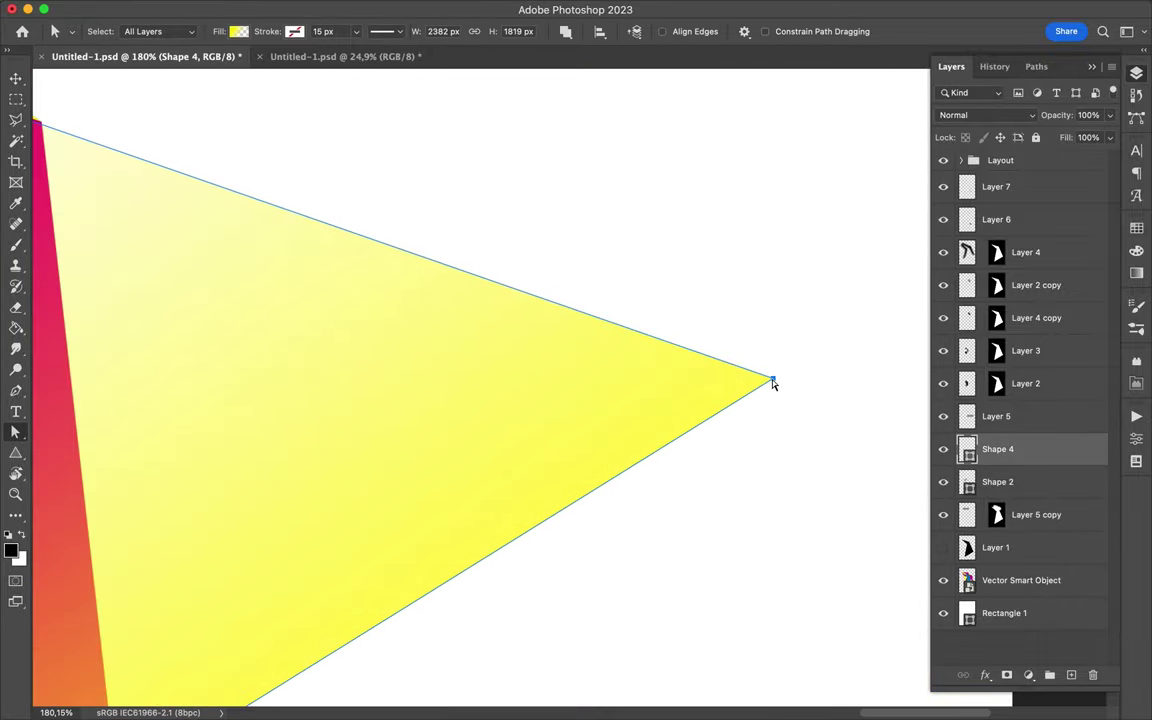
scroll(775, 383, "left", 2)
left_click(238, 31)
scroll(481, 275, "down", 3)
scroll(481, 275, "down", 2)
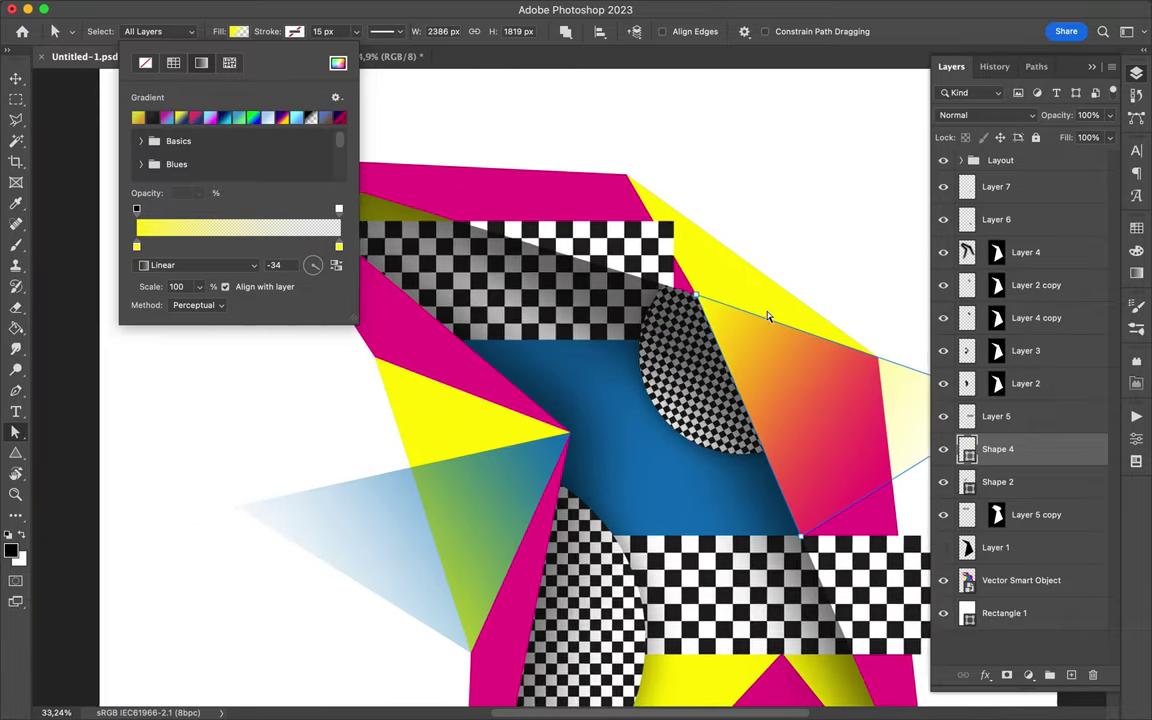
Bring the magenta gradient triangle from the second document into the poster
left_click(345, 56)
key("v")
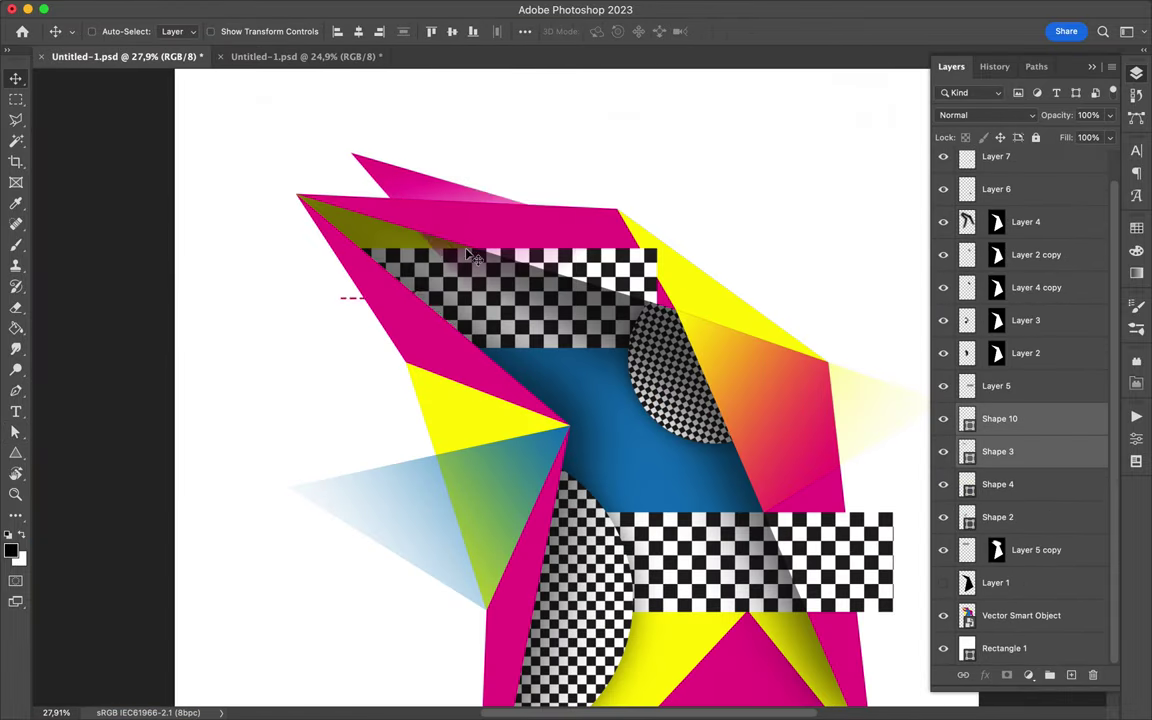
left_click_drag(352, 366, 668, 121)
scroll(740, 252, "up", 10)
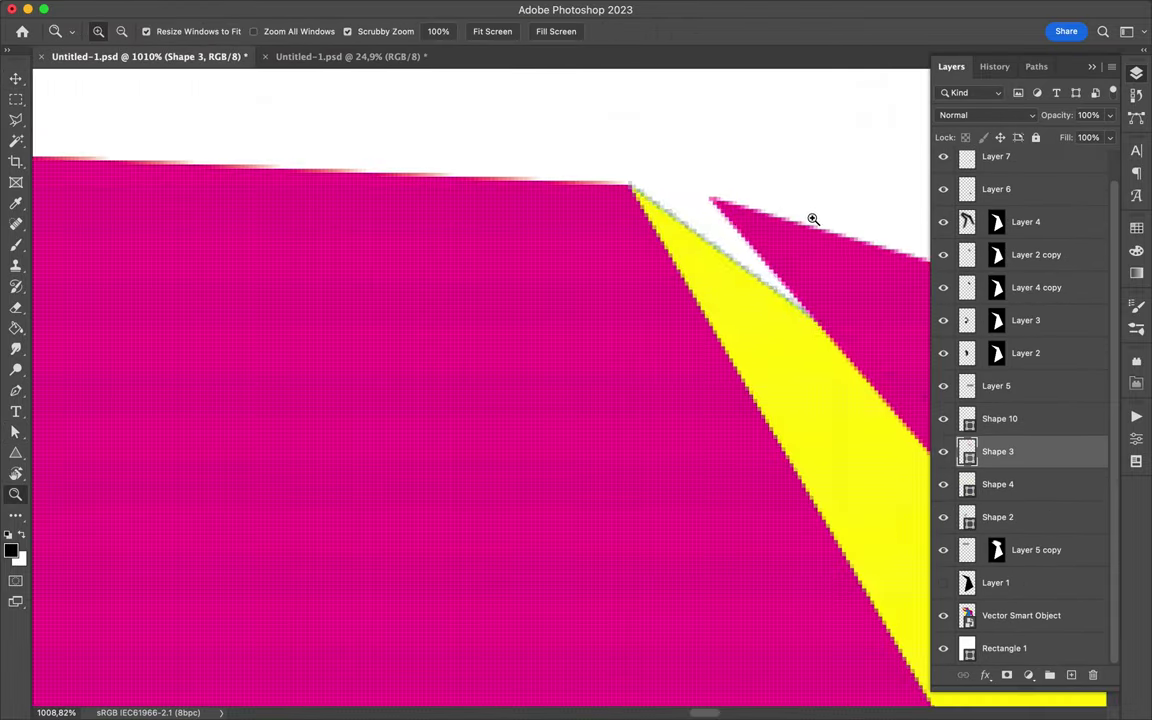
scroll(740, 252, "down", 10)
Set the magenta triangle's gradient angle and select the dashed magenta line's path
key("a")
scroll(694, 419, "up", 3)
scroll(327, 403, "up", 2)
scroll(327, 403, "down", 5)
scroll(327, 403, "down", 3)
left_click(239, 31)
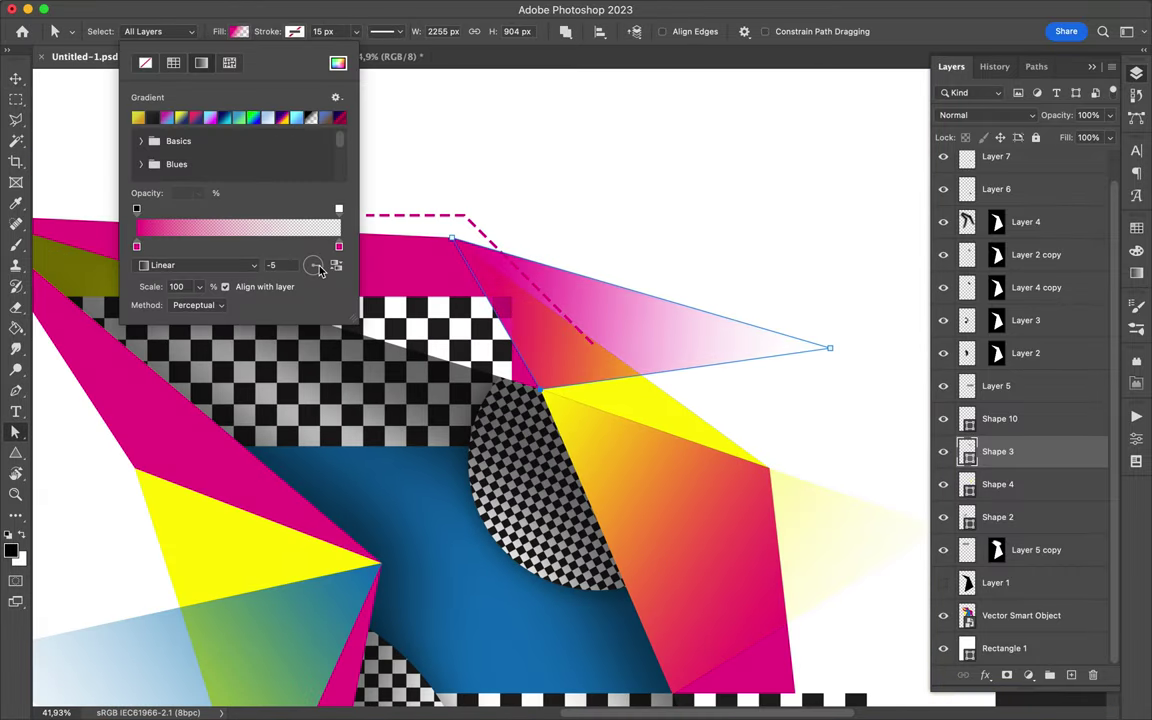
key("v")
scroll(511, 288, "down", 2)
key("a")
left_click(511, 288)
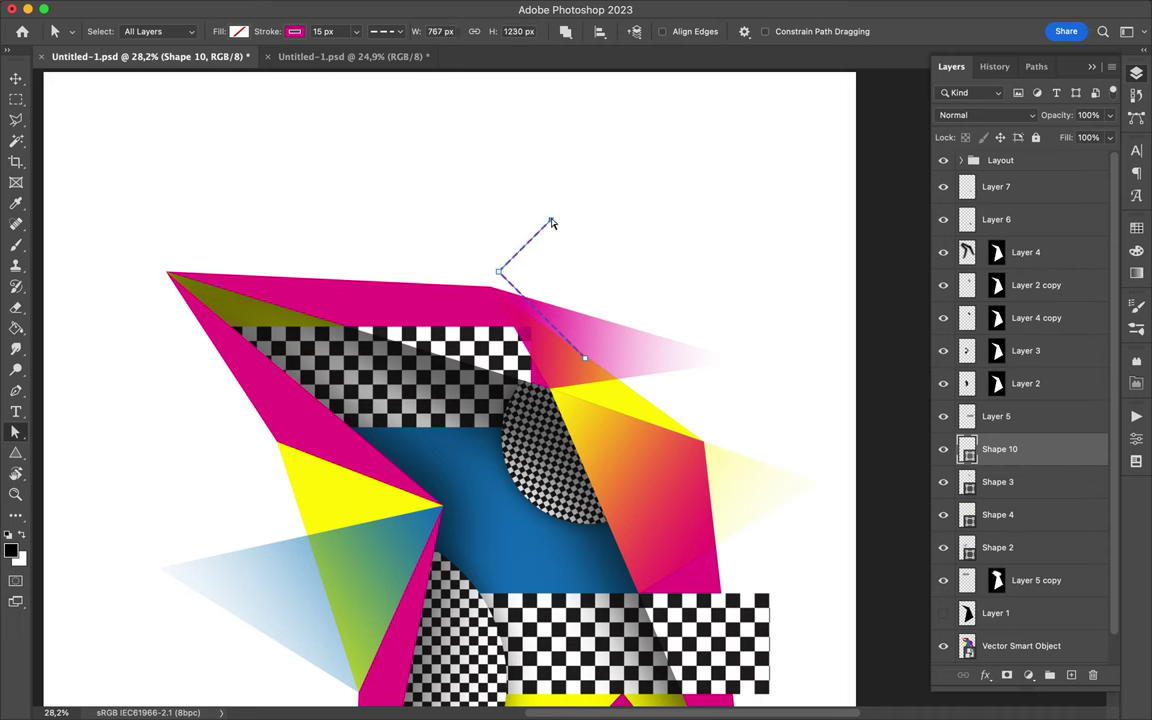
Copy the blue dashed arc and other accents in, bring them to front, and place them
scroll(603, 370, "down", 2)
left_click(330, 56)
left_click(1000, 318)
left_click(1000, 545, "ctrl")
mouse_move(283, 154)
left_mouse_down()
mouse_move(440, 203)
mouse_move(690, 245)
left_mouse_up()
key("ctrl+shift+bracketright")
left_click_drag(686, 291, 703, 302)
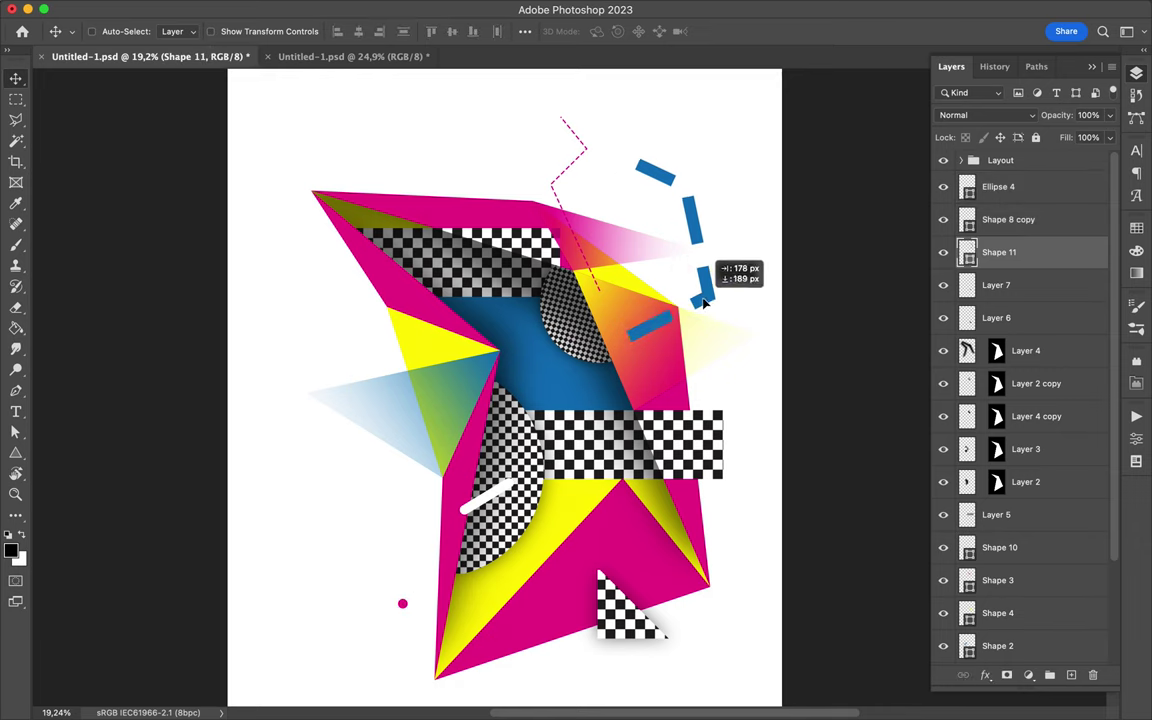
Create a new shadow layer filled black in the main shape's outline
left_click(397, 300)
left_click(1071, 675, "ctrl")
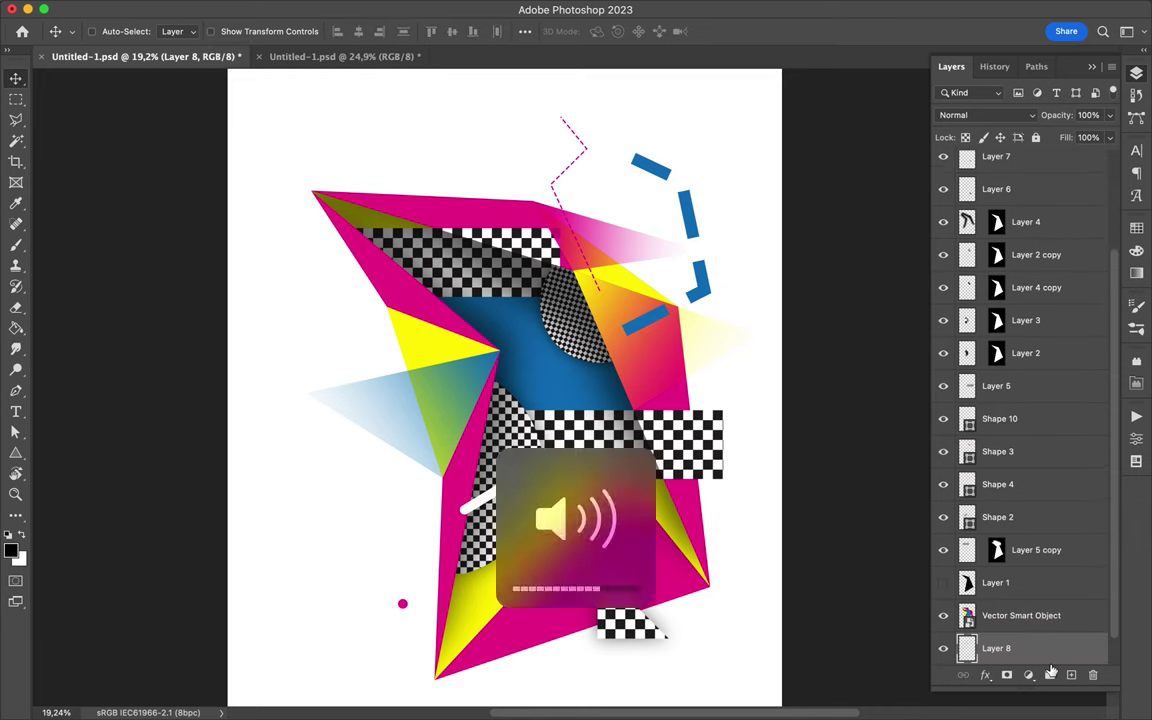
left_click(967, 615, "ctrl")
key("b")
right_click(570, 328)
key("Return")
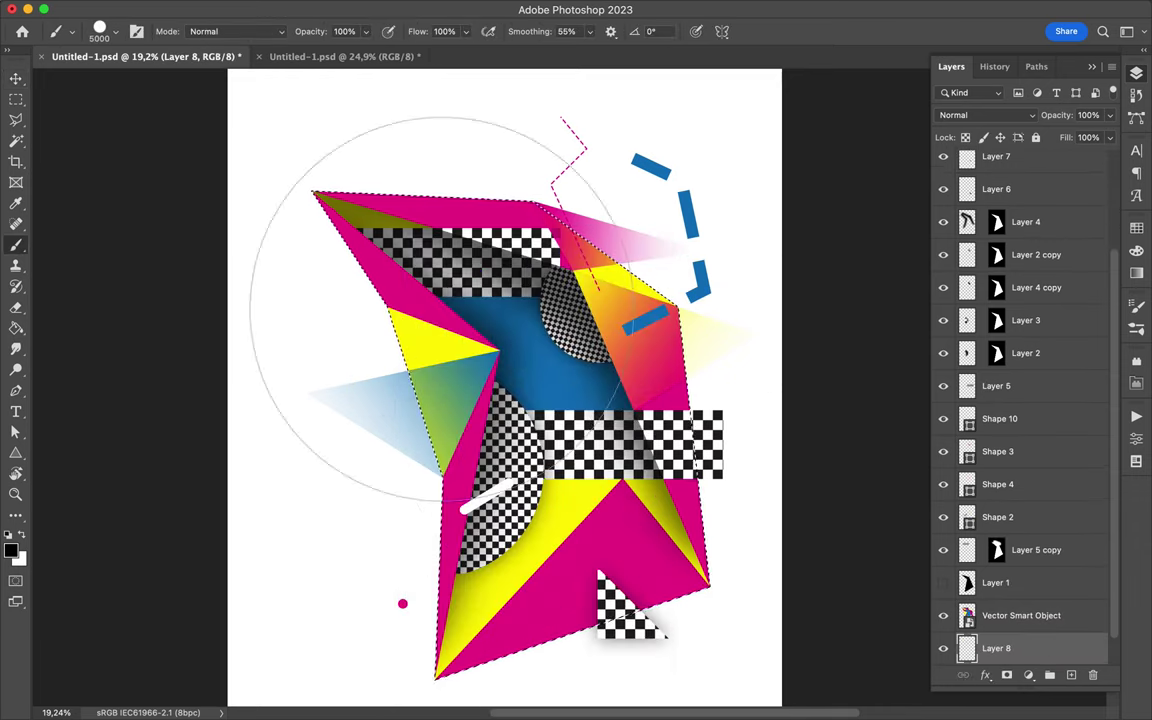
key("alt+BackSpace")
key("ctrl+d")
Soften the shadow with Gaussian Blur and shift it slightly right
left_click(373, 8)
left_click(655, 290)
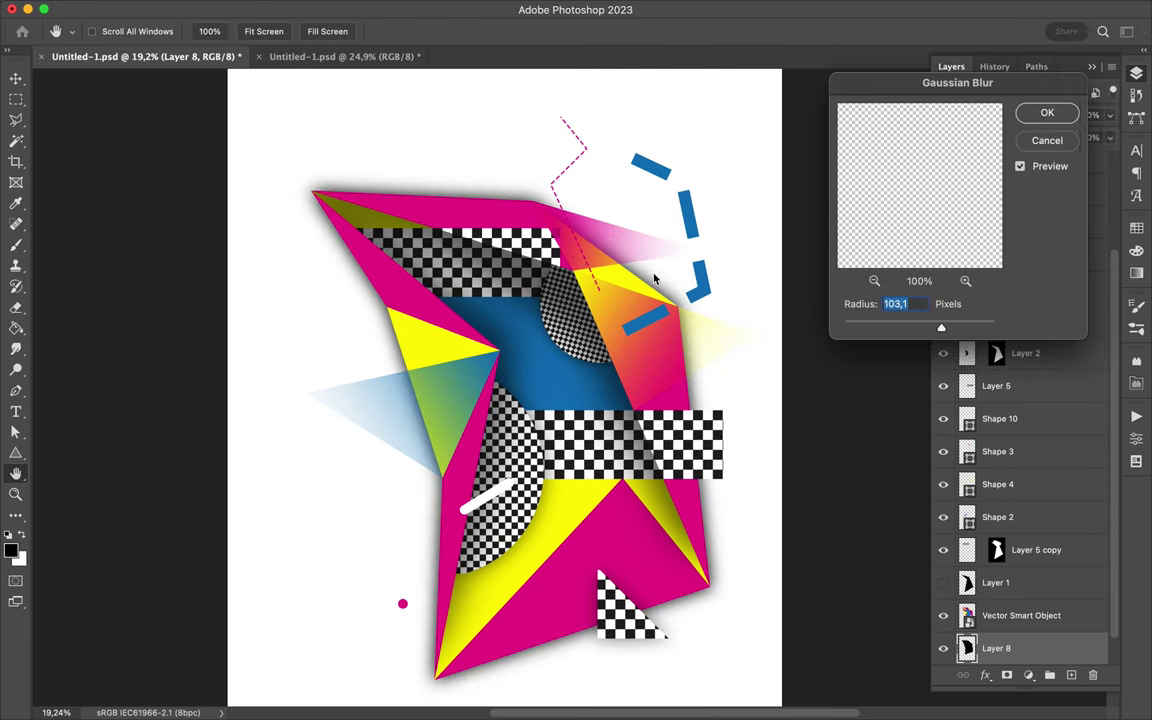
left_click(1050, 116)
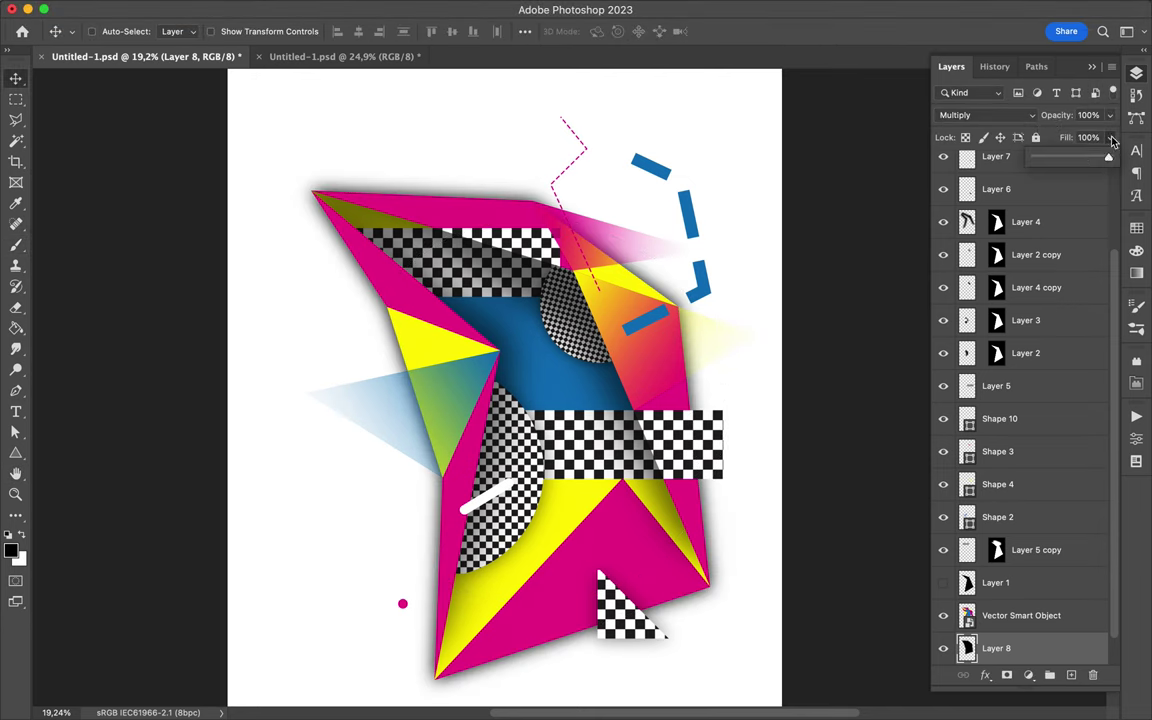
left_click_drag(579, 324, 630, 327)
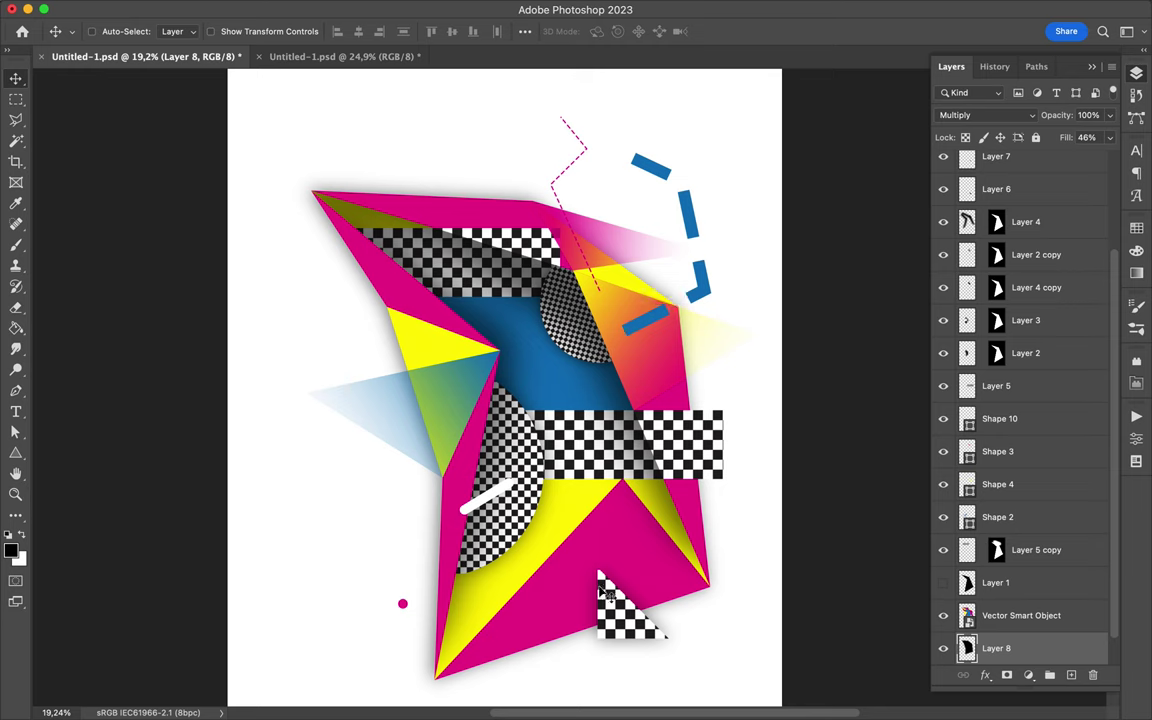
scroll(602, 590, "down", 2)
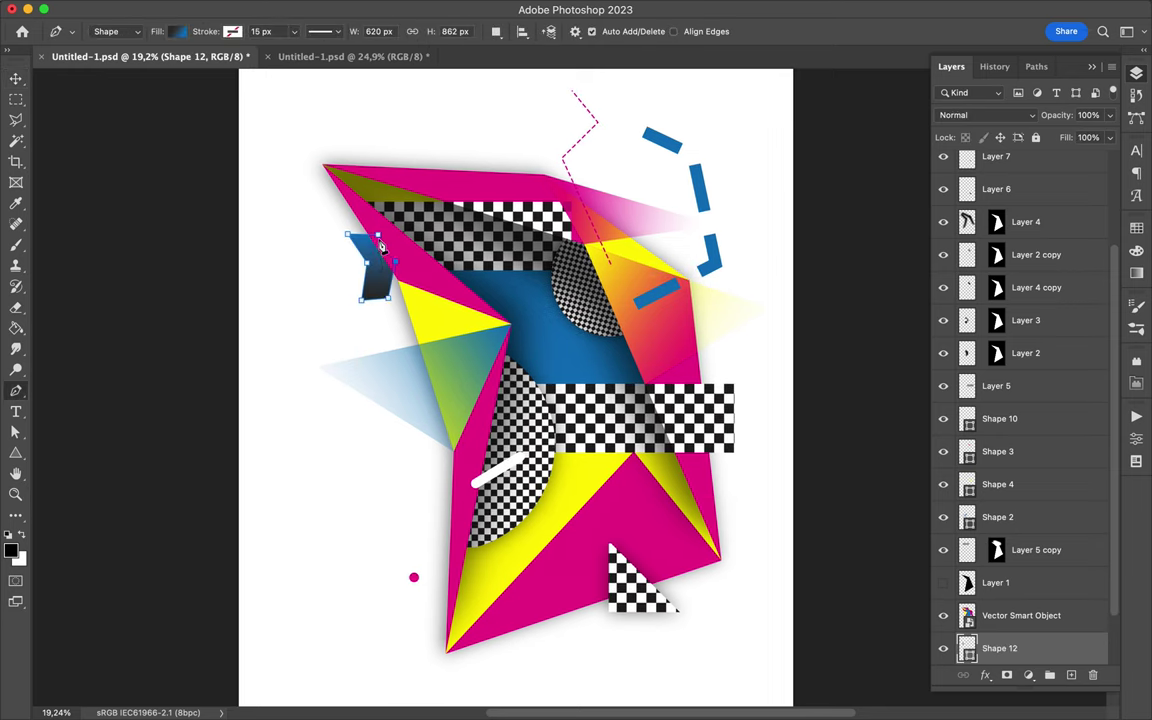
Nudge the blue angular shape into place
key("v")
left_click_drag(375, 271, 376, 280)
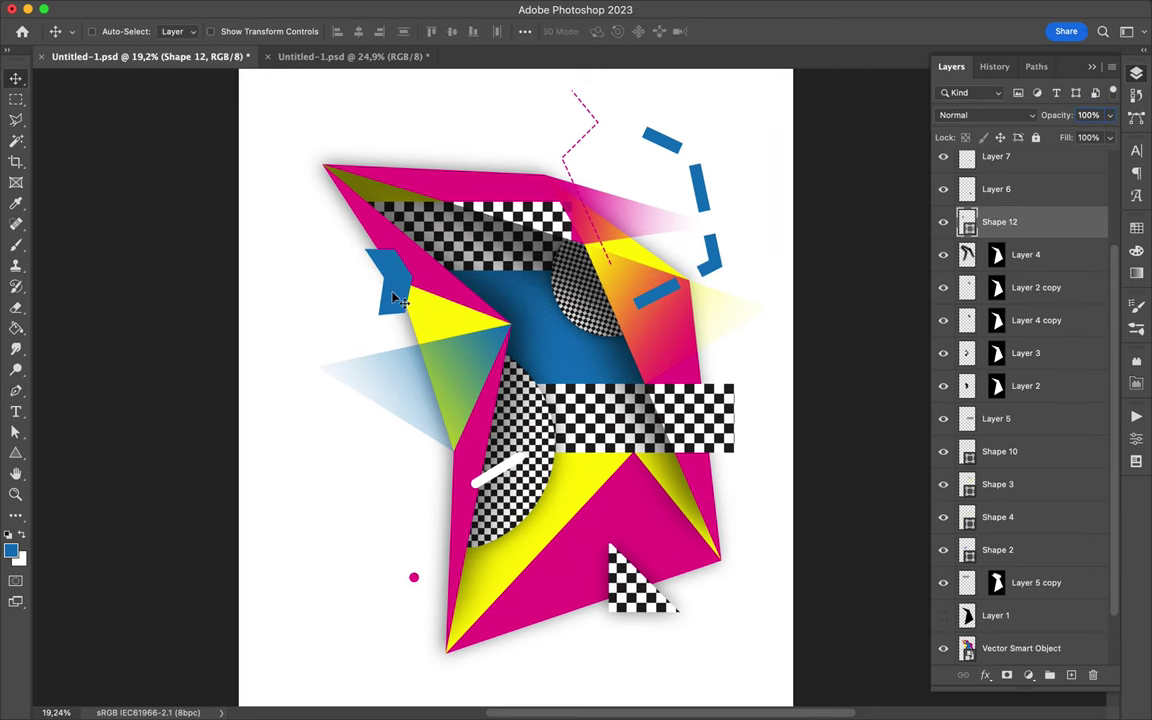
key("v")
scroll(507, 488, "down", 2)
key("b")
Draw a gradient circle with the Ellipse tool and set one gradient stop to white
left_click(15, 452)
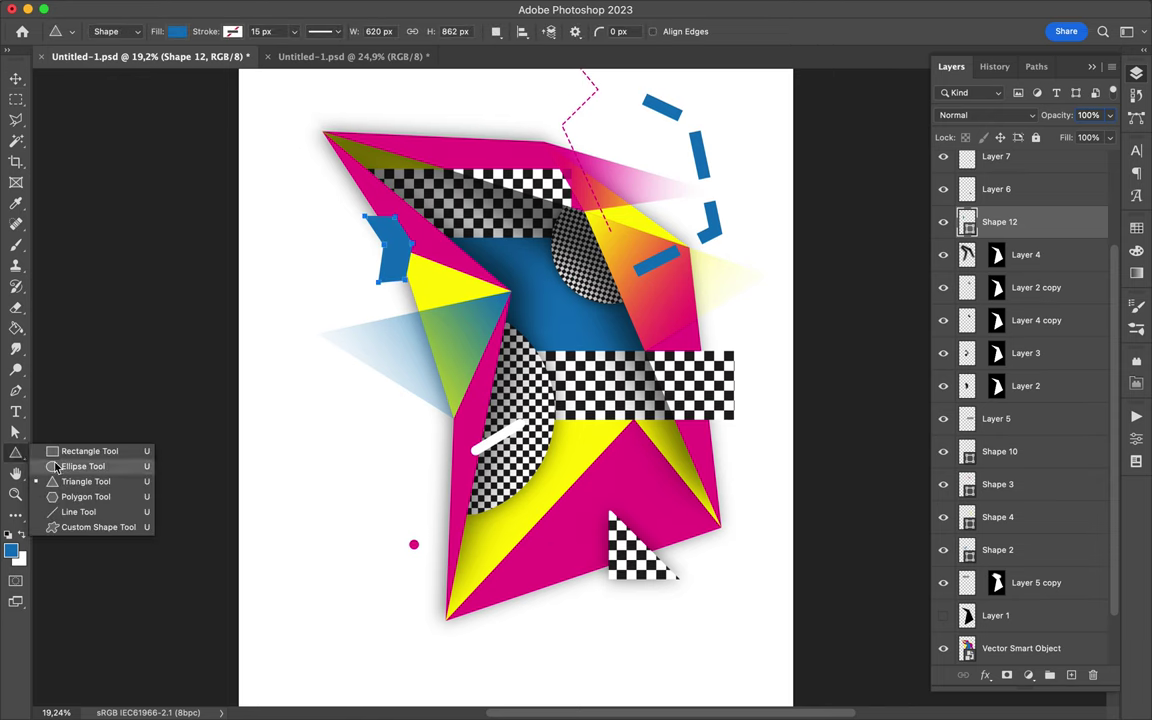
left_click(60, 419)
left_click_drag(467, 520, 592, 645)
key("a")
left_click(239, 31)
left_click(201, 62)
double_click(136, 245)
left_click(946, 269)
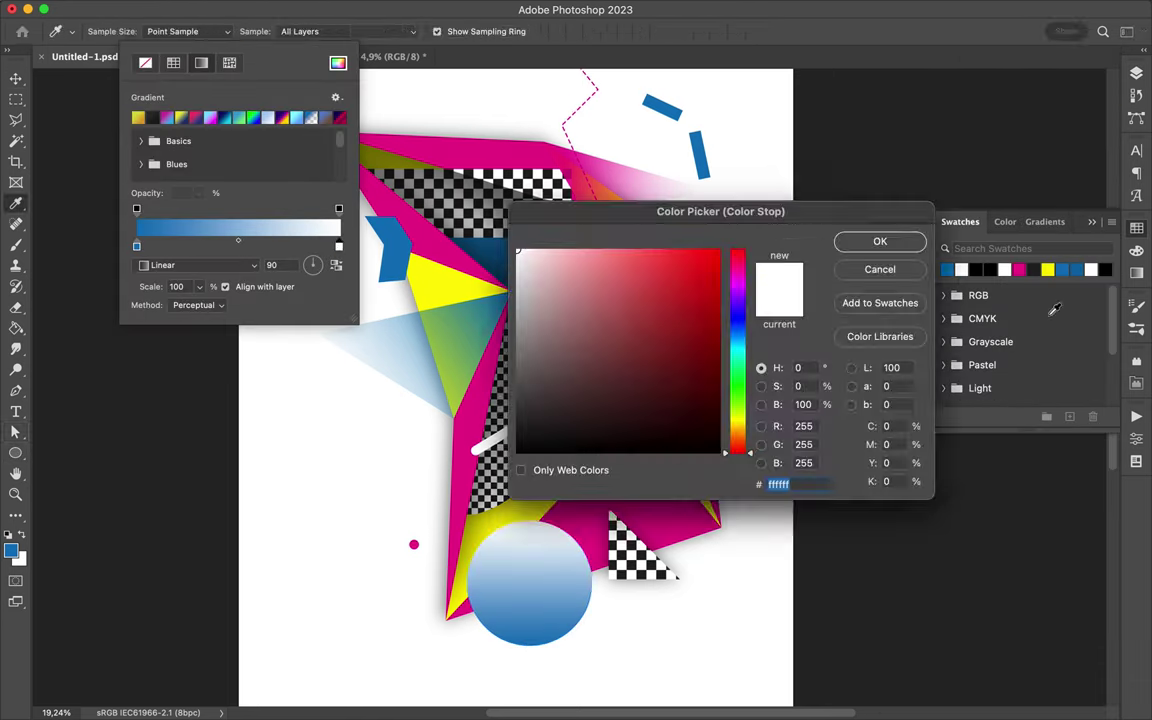
left_click(879, 239)
left_click(340, 210)
Move the circle lower right and place Ellipse 5 above Shape 11
key("v")
left_click_drag(530, 583, 570, 578)
key("F7")
left_click_drag(998, 350, 1019, 255)
mouse_move(608, 603)
left_mouse_down()
mouse_move(618, 585)
mouse_move(430, 195)
left_mouse_up()
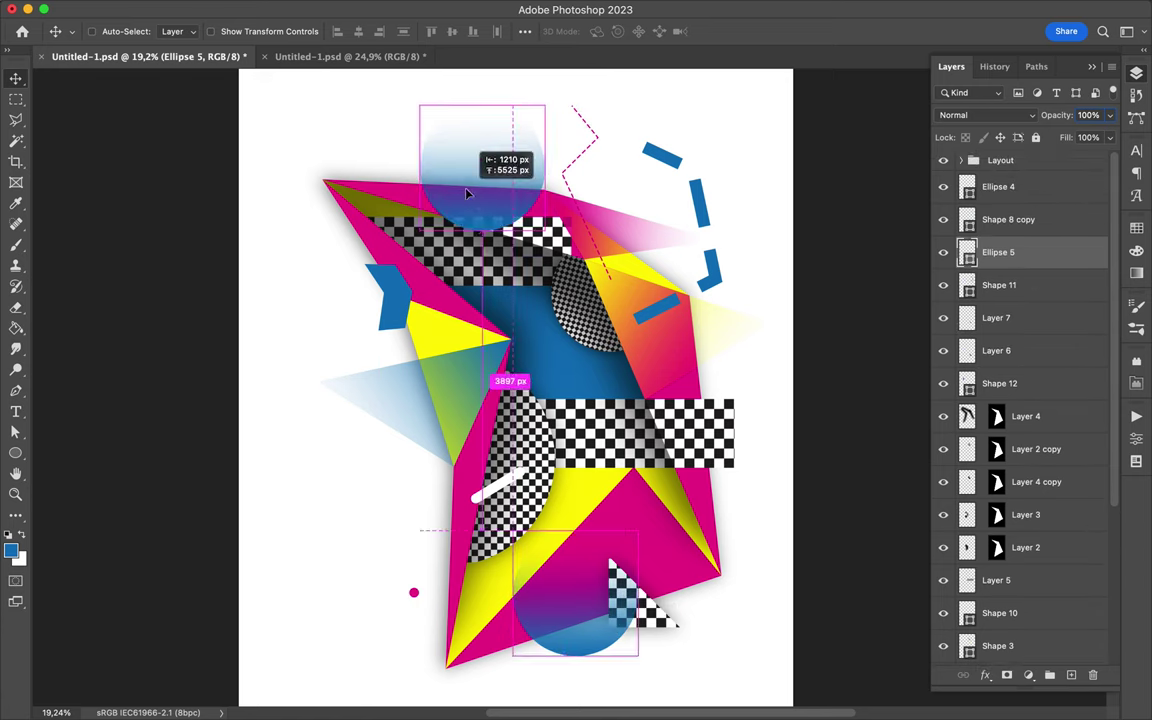
Duplicate the circle to the top and recolour its gradient stop magenta
left_click_drag(476, 160, 499, 200)
key("a")
left_click(239, 31)
double_click(137, 246)
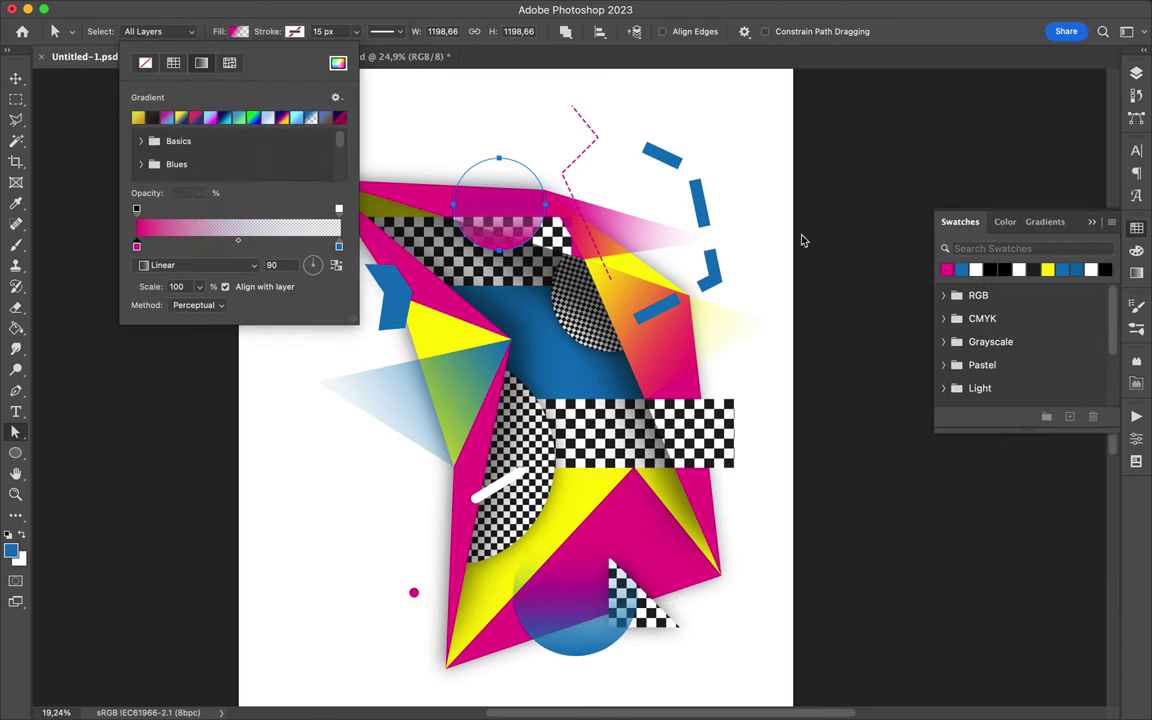
key("Return")
left_click(376, 251)
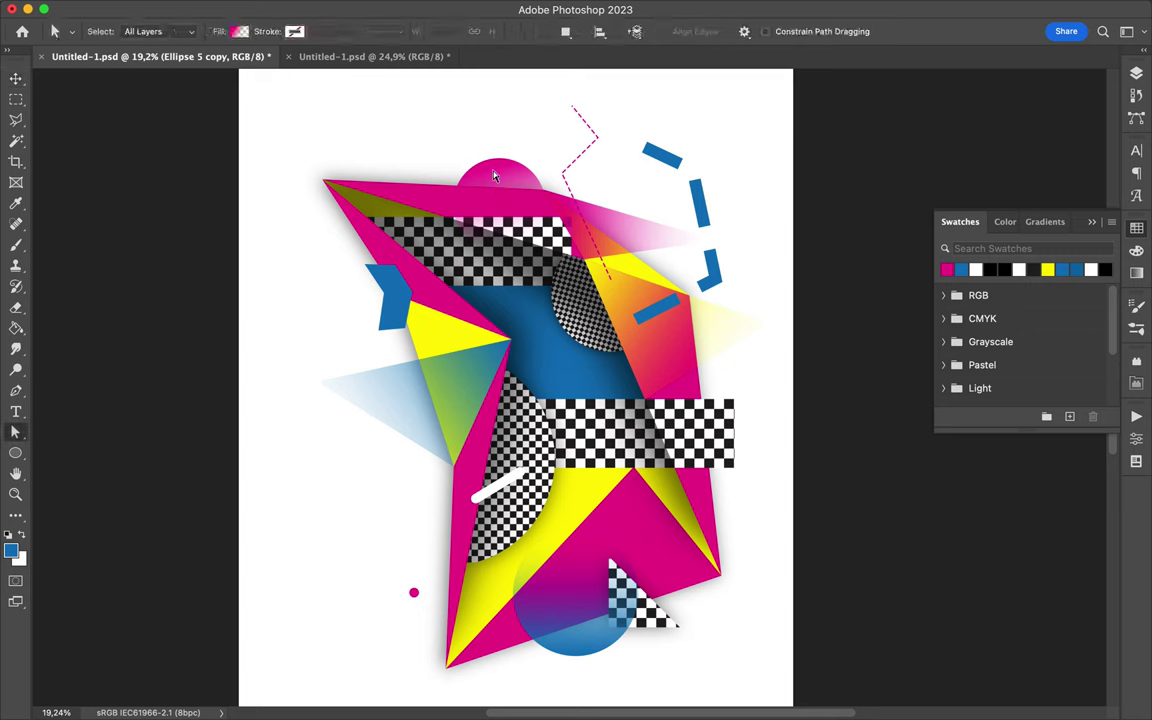
Duplicate the circle to the lower left with a yellow-to-transparent gradient
key("v")
mouse_move(497, 195)
left_mouse_down()
mouse_move(447, 172)
mouse_move(422, 500)
left_mouse_up()
key("a")
left_click(239, 31)
left_click(137, 117)
left_click(239, 31)
left_click(201, 62)
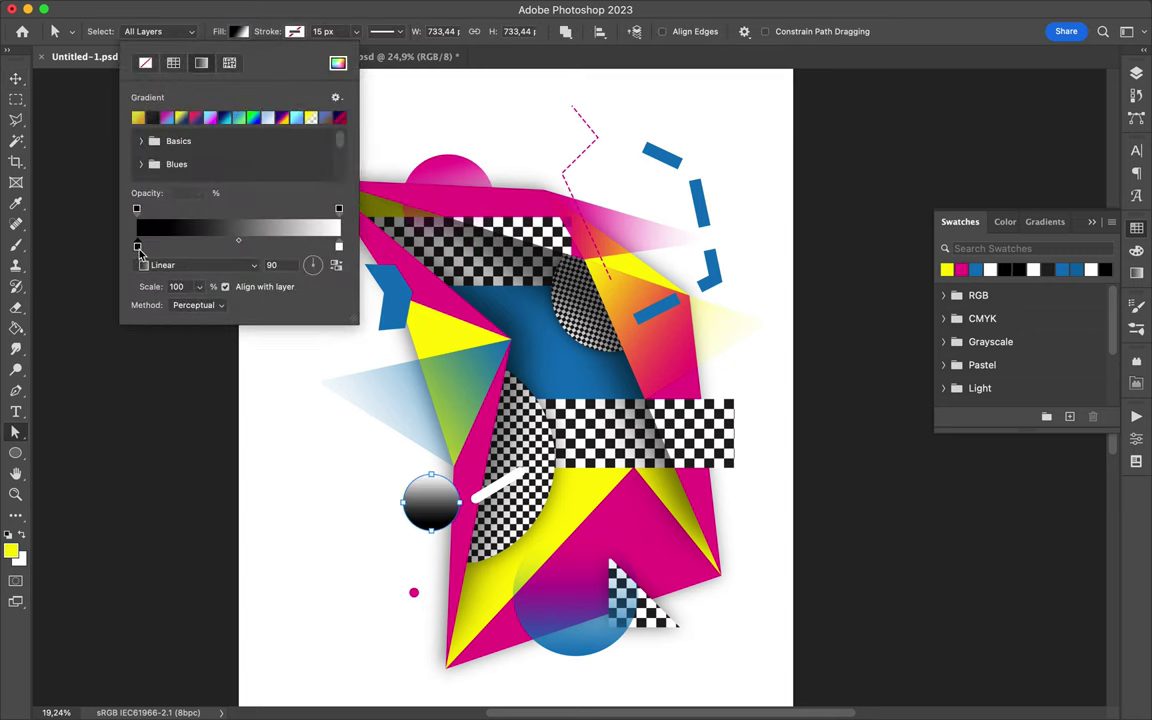
double_click(338, 246)
left_click(946, 269)
left_click(884, 242)
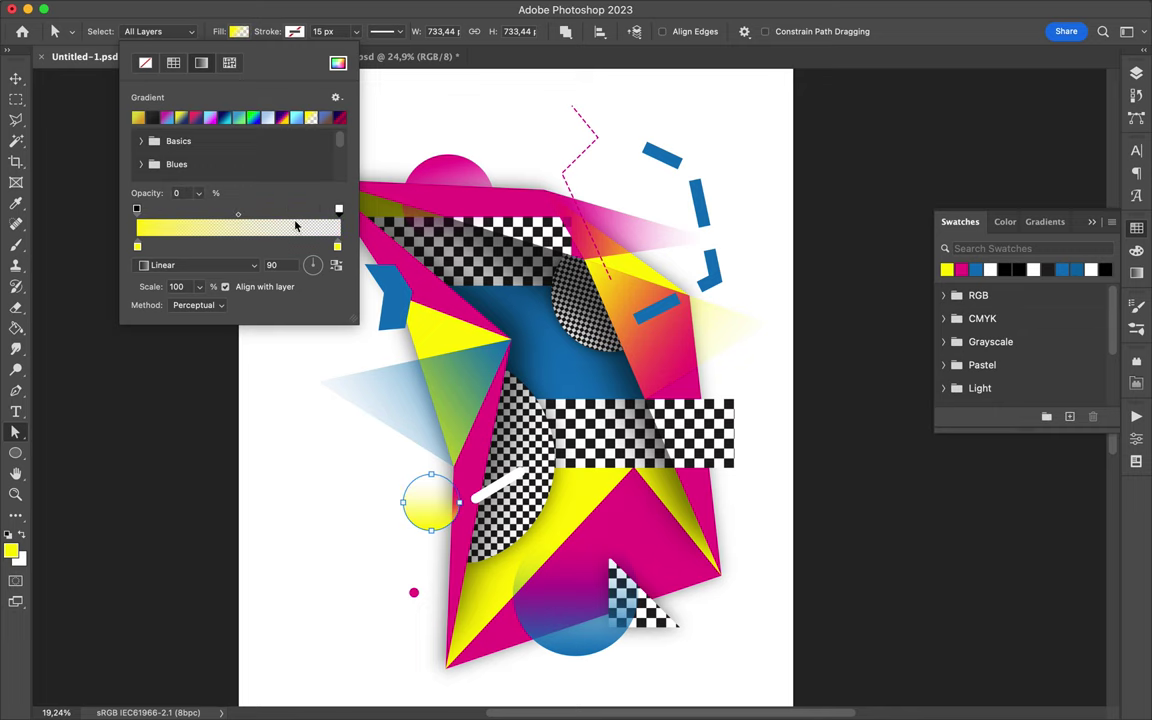
key("v")
left_click(417, 494)
key("Return")
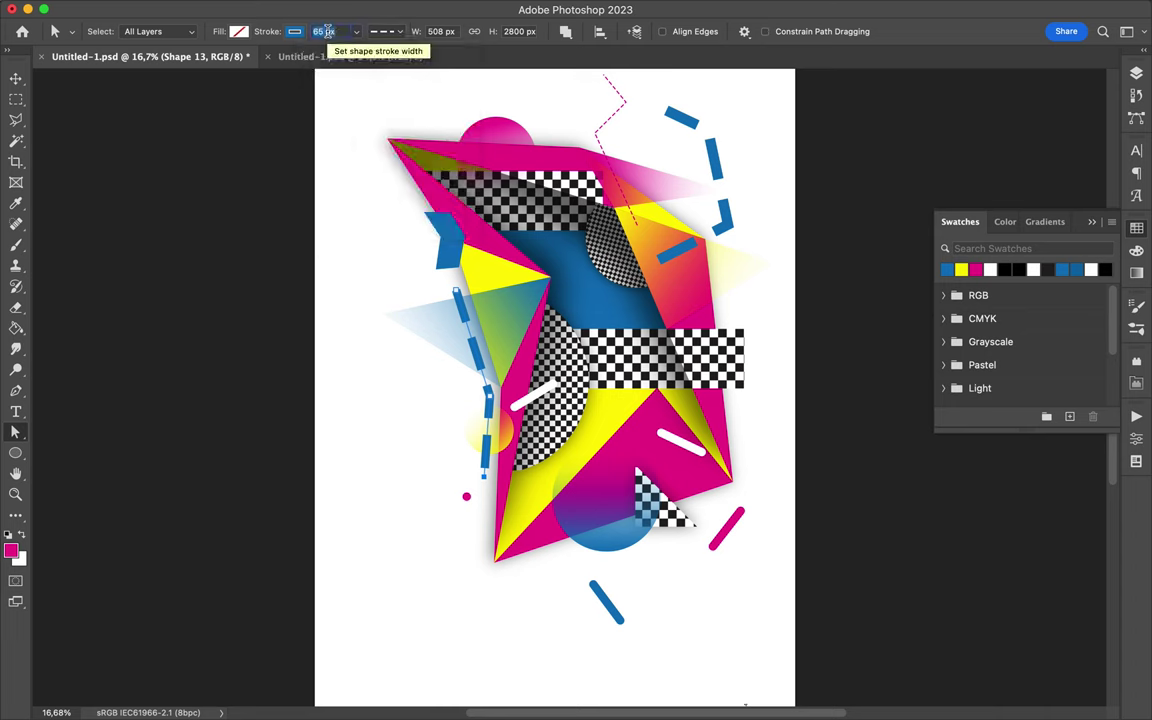
Extend the dashed path with the Pen and move the pink dotted line onto the yellow shape
key("F7")
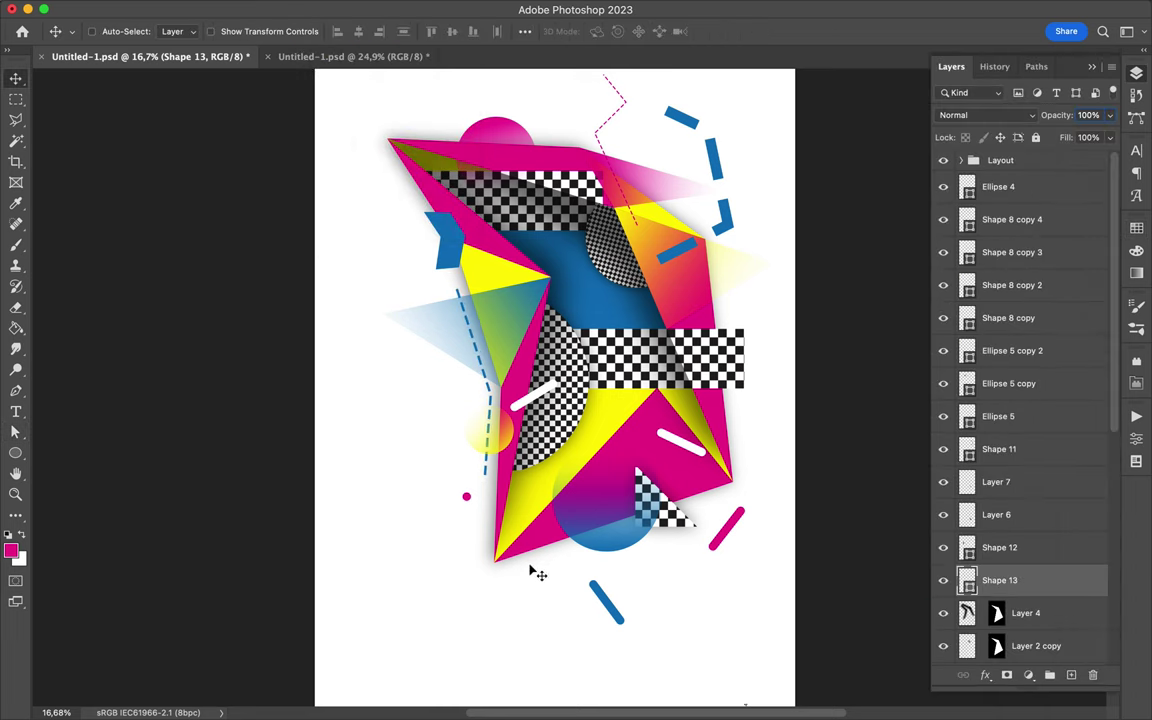
key("p")
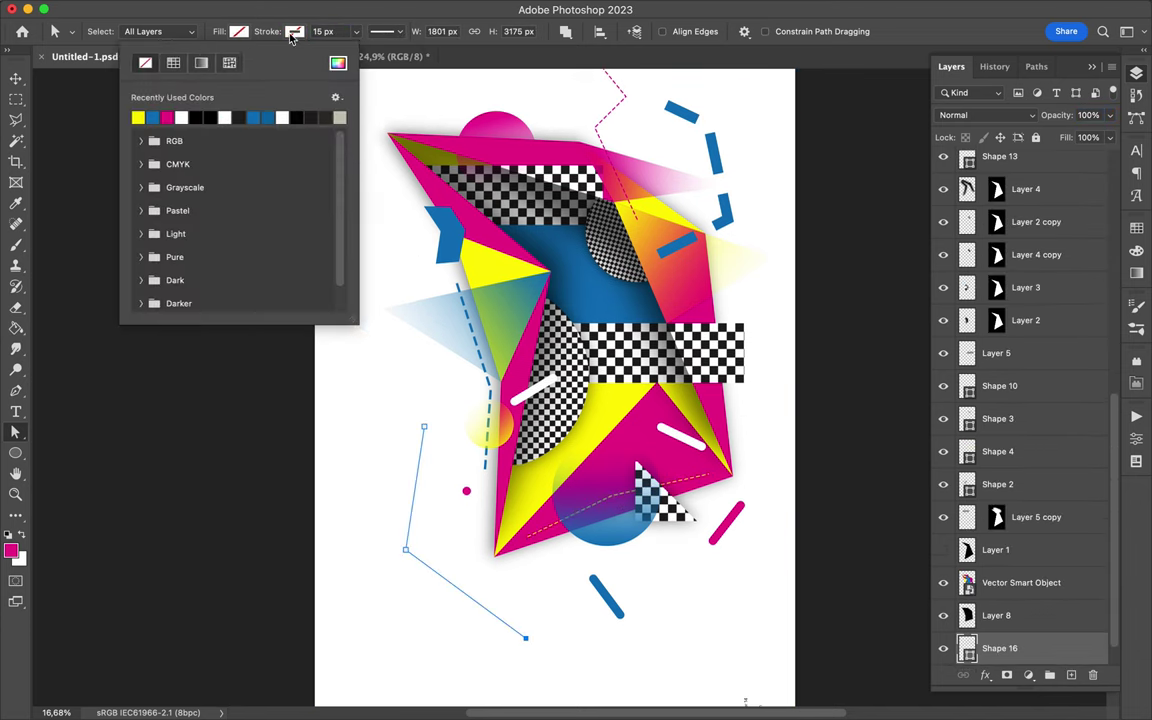
left_click(563, 609)
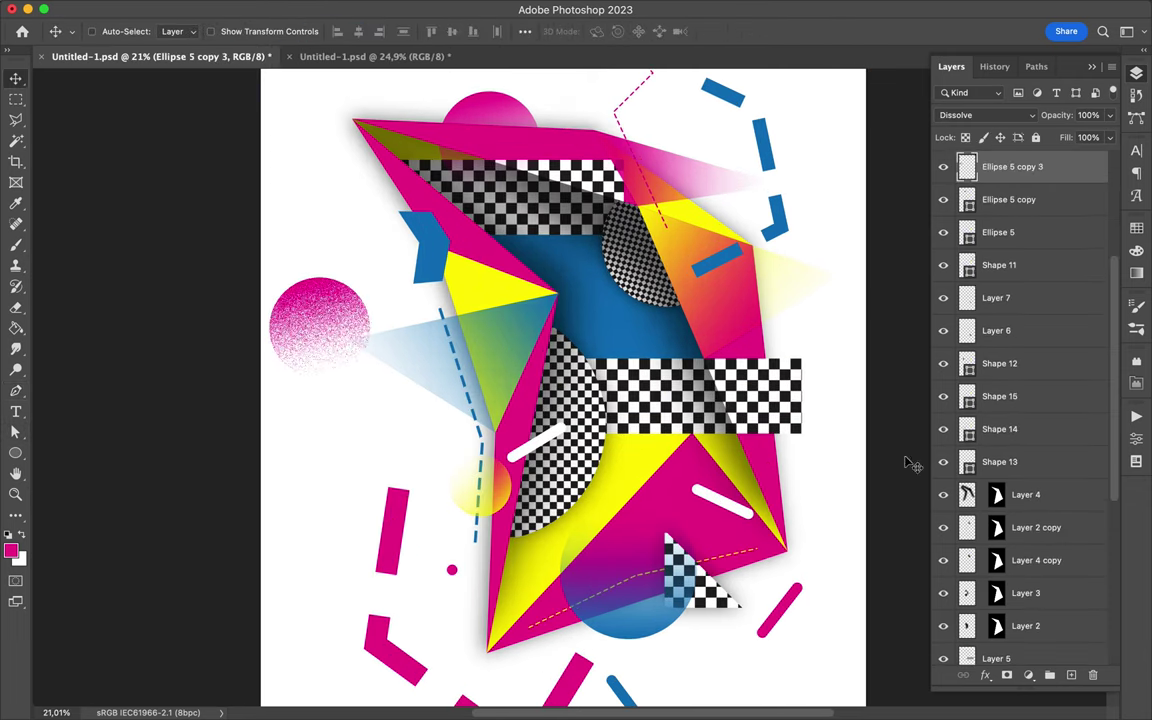
left_click_drag(316, 312, 470, 272)
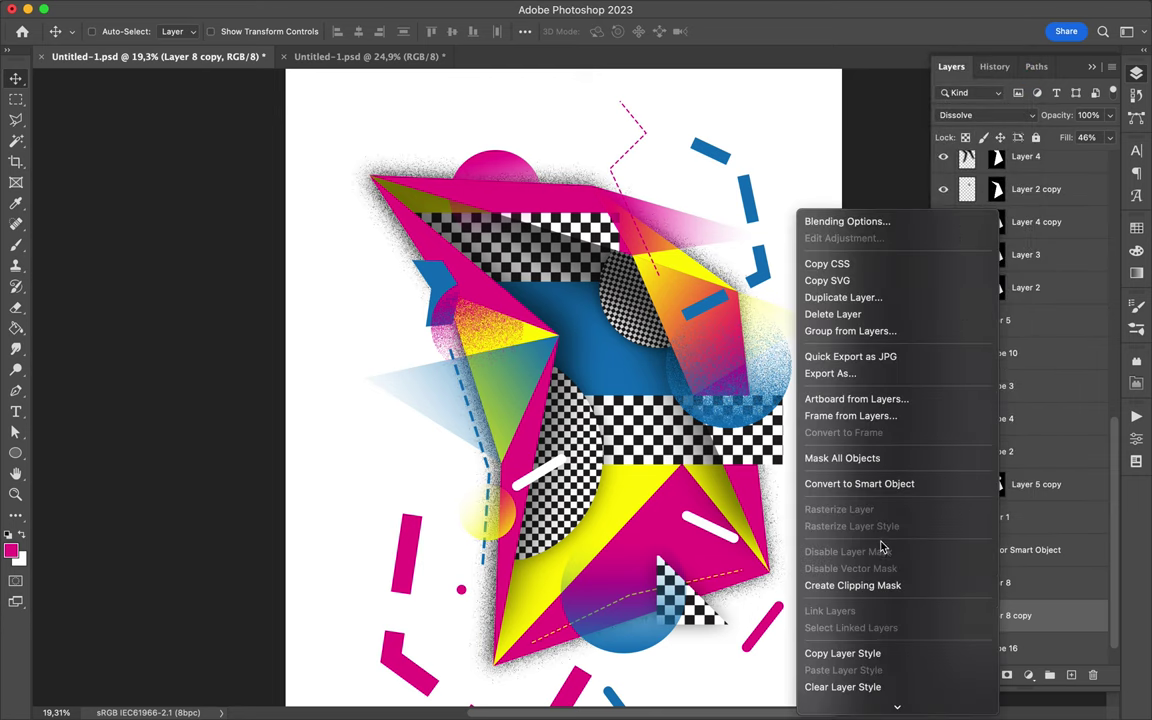
Duplicate the shadow layer and shrink the grainy copy inward with Free Transform
right_click(998, 617)
key("Escape")
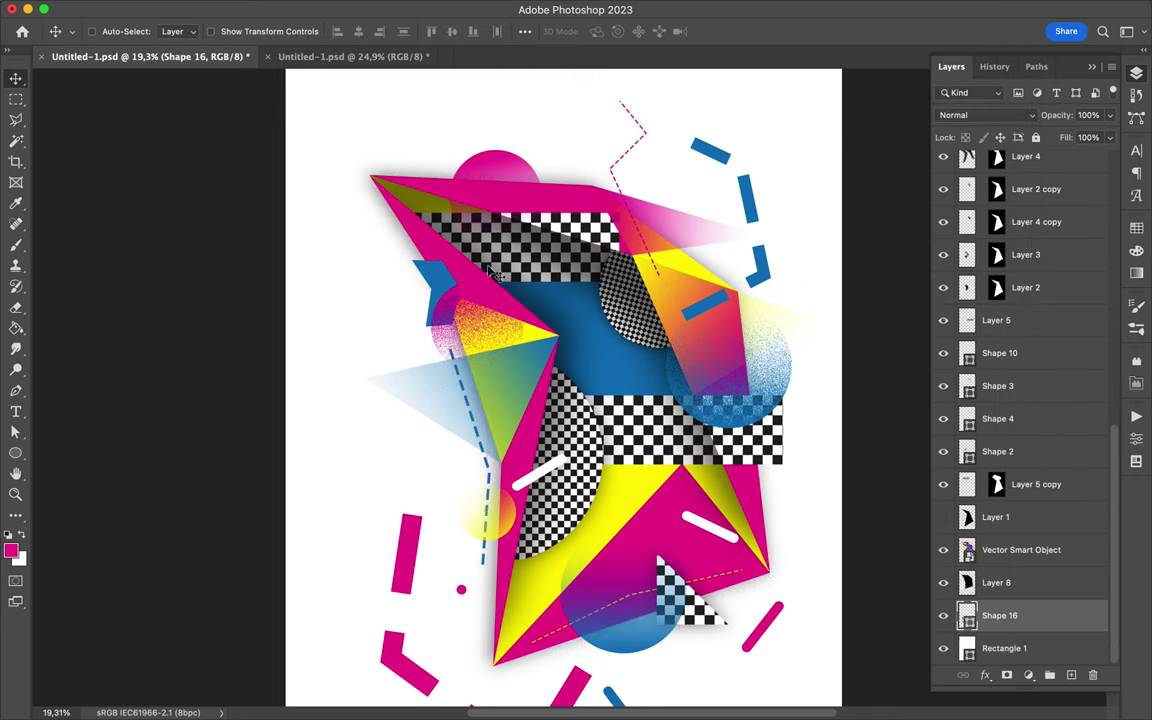
key("ctrl+t")
left_click_drag(333, 164, 372, 180)
key("Return")
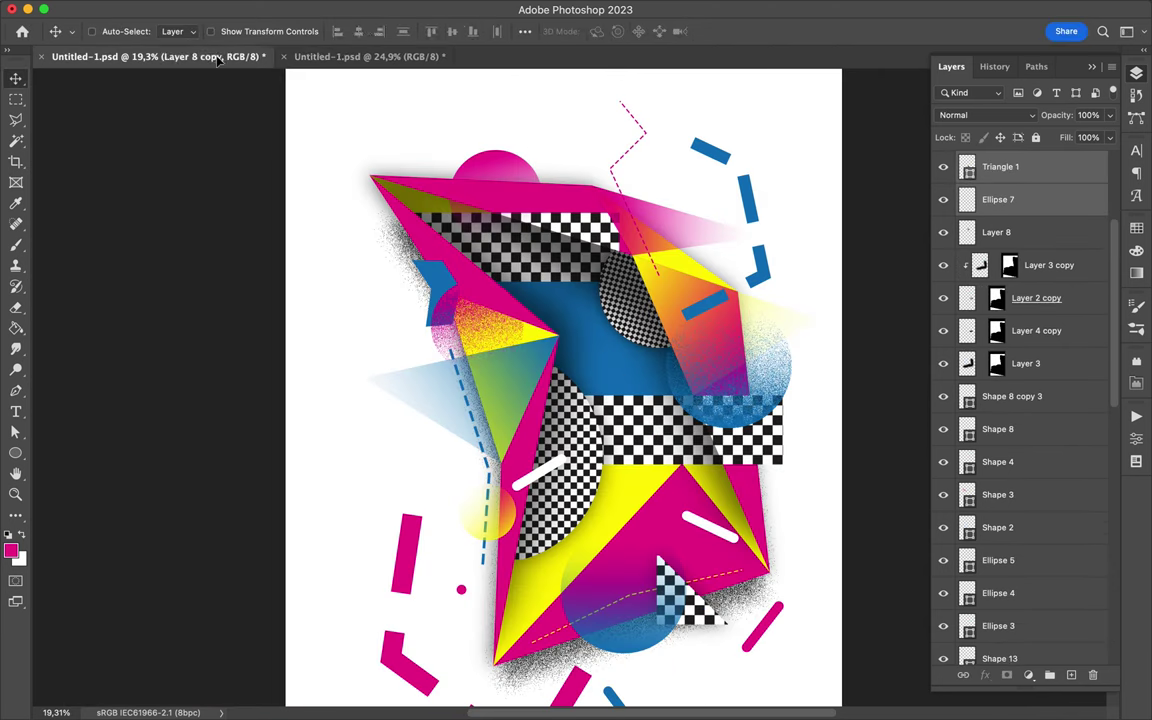
key("ctrl+Tab")
Raise the black triangle and yellow half-disc in the stack and position them
scroll(1042, 601, "down", 5)
left_click_drag(1025, 545, 1003, 390)
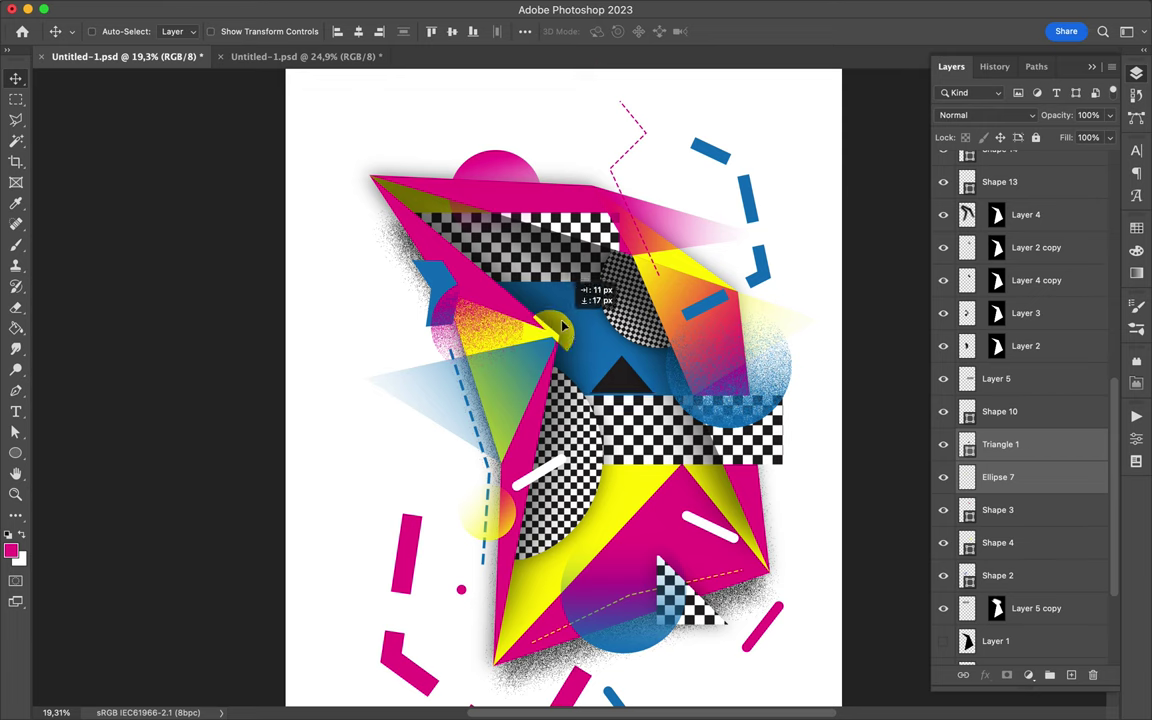
key("ctrl+bracketright")
key("ctrl+bracketright")
key("ctrl+bracketright")
mouse_move(563, 326)
left_mouse_down()
mouse_move(632, 475)
mouse_move(620, 525)
left_mouse_up()
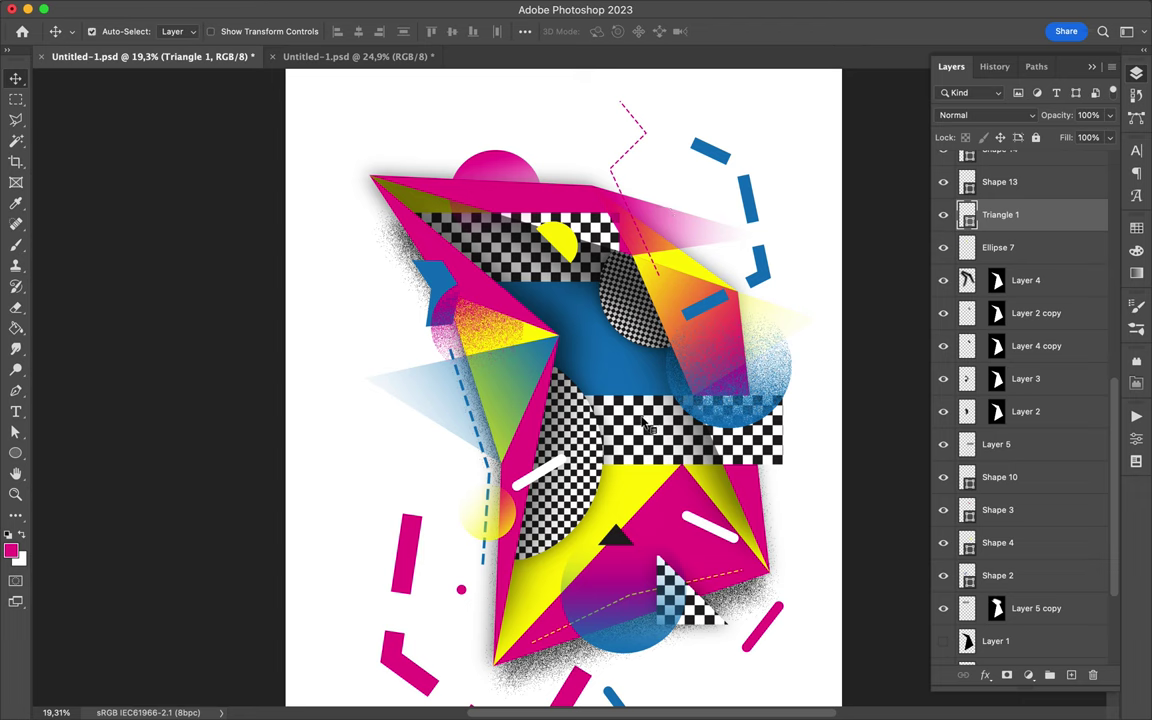
Duplicate the checker patch without its mask, shrink it, and begin a Pen shape at right
left_click(1025, 378)
key("ctrl+j")
left_click_drag(997, 378, 1092, 675)
left_click(668, 265)
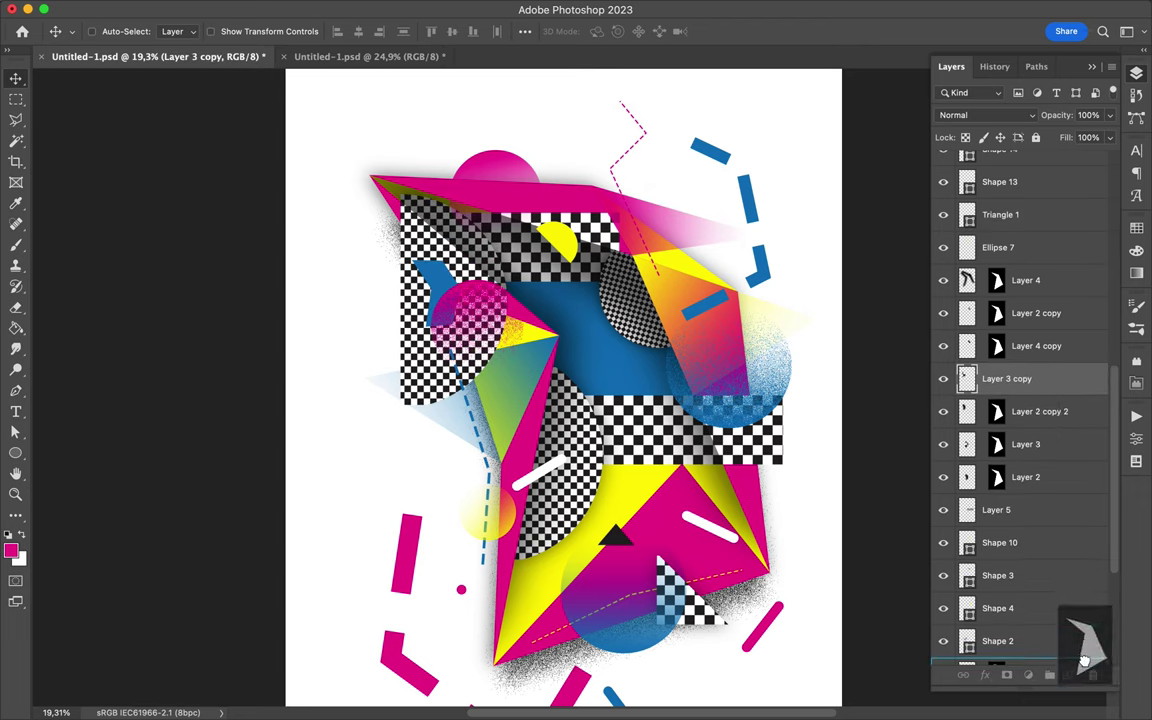
key("ctrl+t")
left_click_drag(373, 296, 413, 262)
mouse_move(440, 215)
left_mouse_down()
mouse_move(620, 232)
mouse_move(731, 272)
left_mouse_up()
key("Return")
scroll(1049, 334, "down", 5)
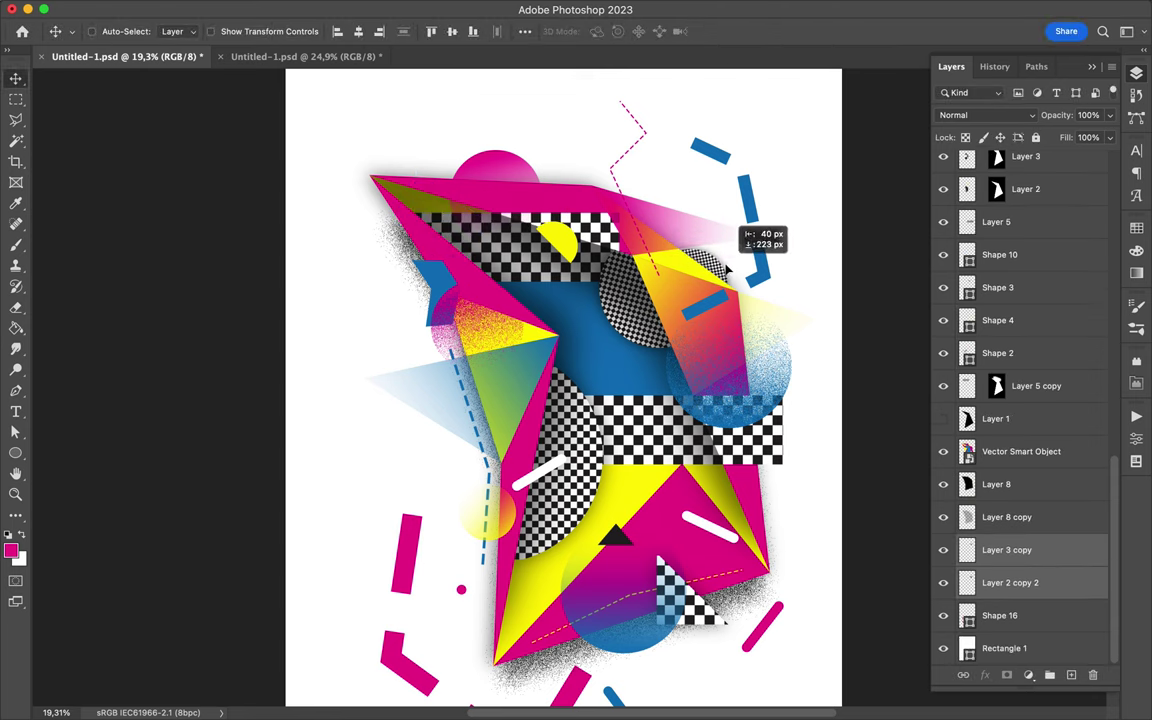
key("p")
left_click(752, 456)
Raise the sliver, Shape 17, in the layer stack and make it solid black
key("a")
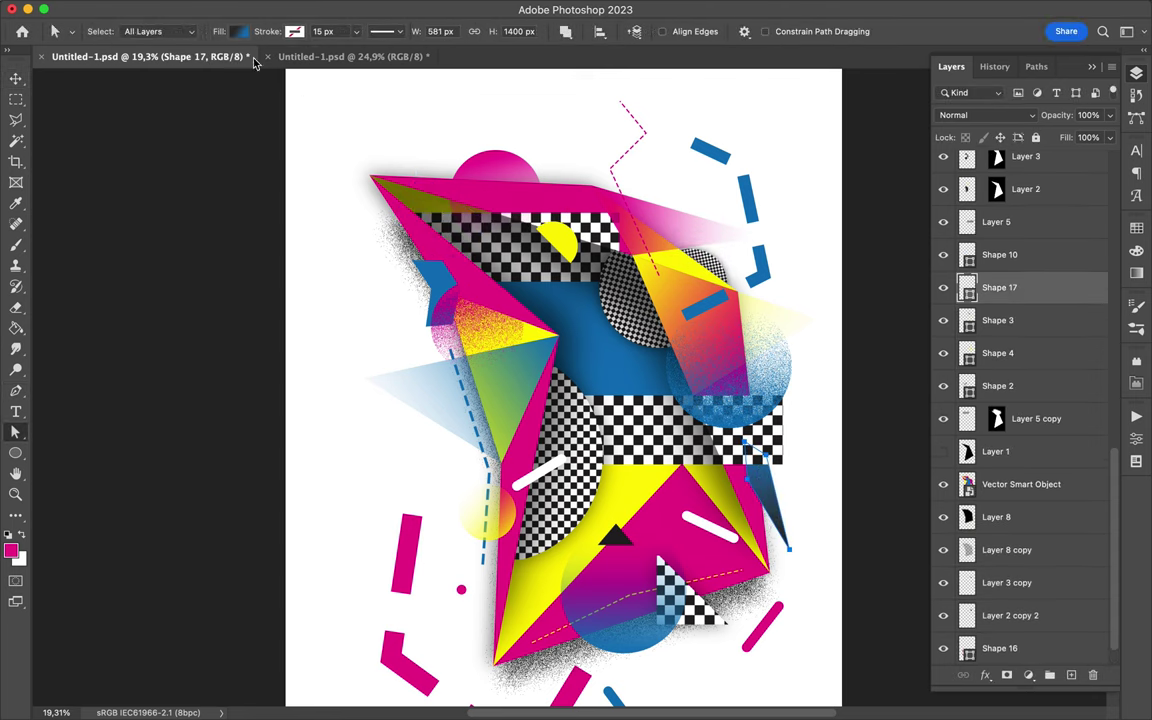
left_click_drag(999, 549, 1000, 205)
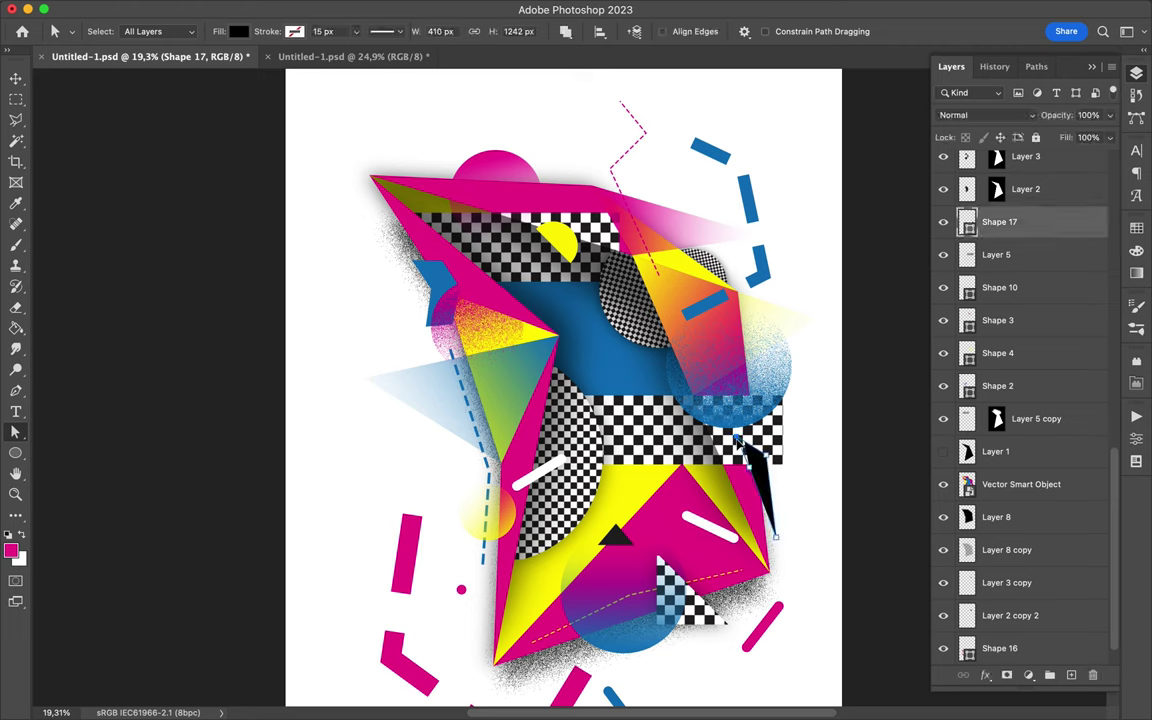
scroll(1024, 607, "up", 8)
scroll(1024, 607, "down", 5)
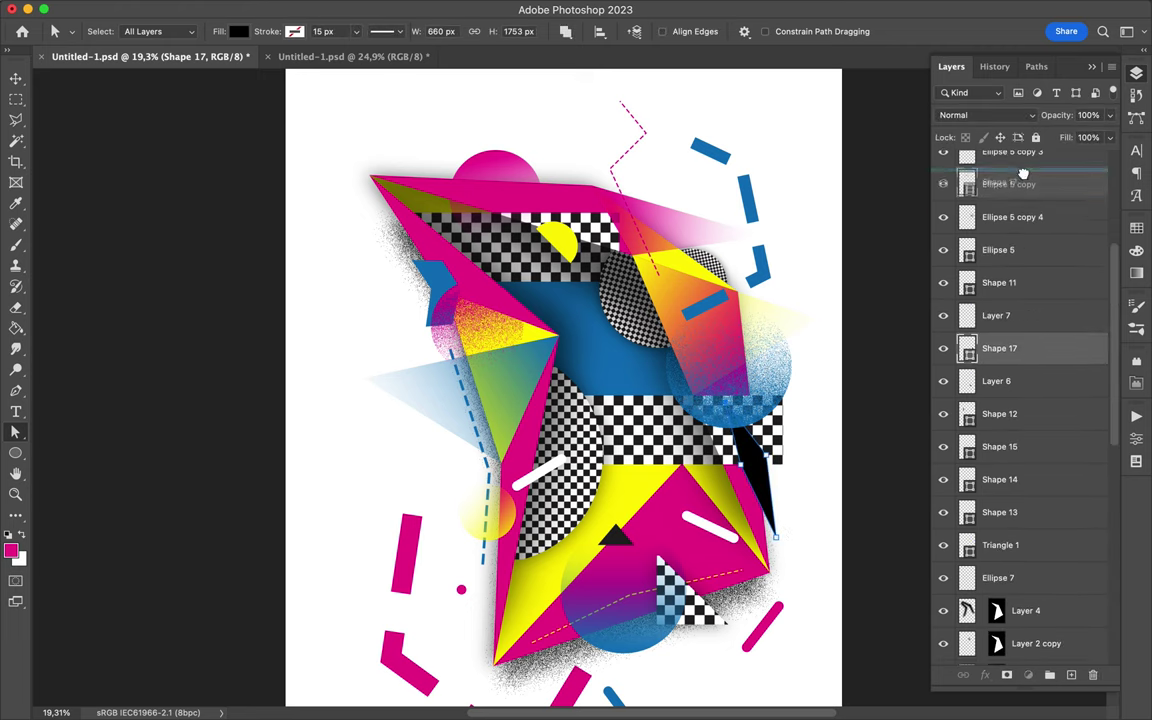
scroll(1024, 607, "down", 5)
left_click(1004, 648)
Duplicate the black triangle toward the top edge and flip the copy vertically
key("v")
left_click(512, 195, "ctrl")
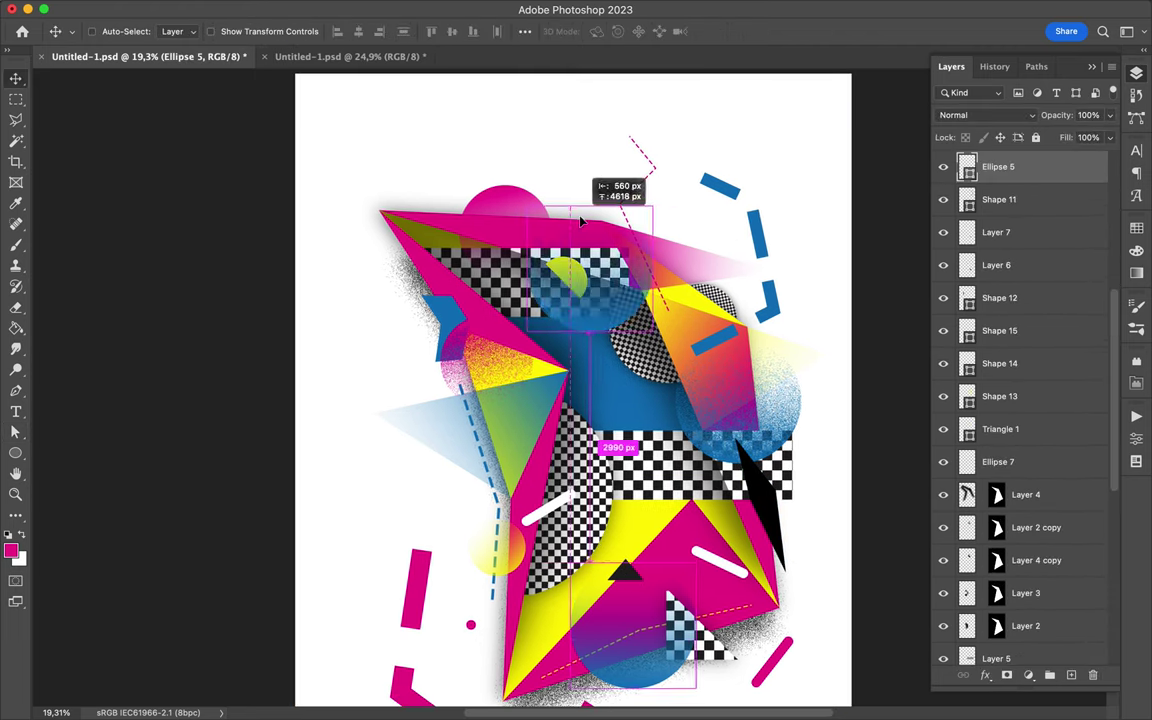
left_click(625, 568, "ctrl")
mouse_move(575, 285)
left_mouse_down()
mouse_move(578, 393)
mouse_move(569, 233)
left_mouse_up()
key("ctrl+t")
key("Return")
scroll(672, 118, "down", 3)
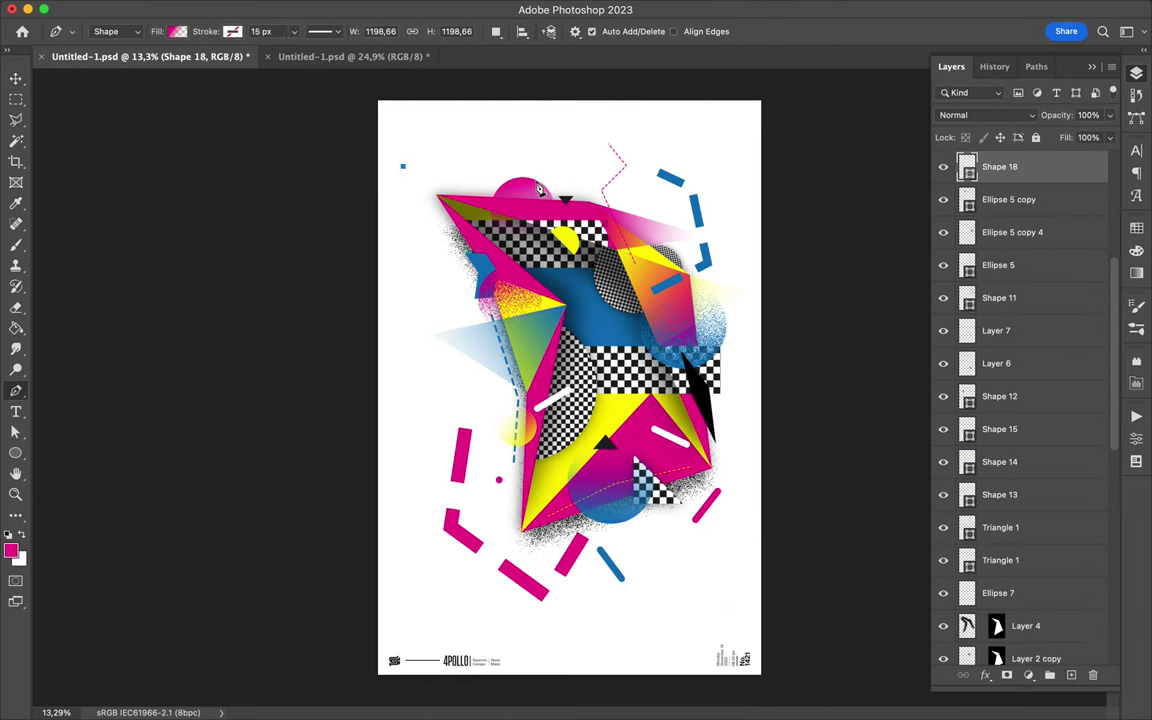
Draw a large magenta gradient triangle jutting from the shape's upper-left corner
mouse_move(403, 167)
left_mouse_down()
mouse_move(508, 222)
mouse_move(510, 152)
left_mouse_up()
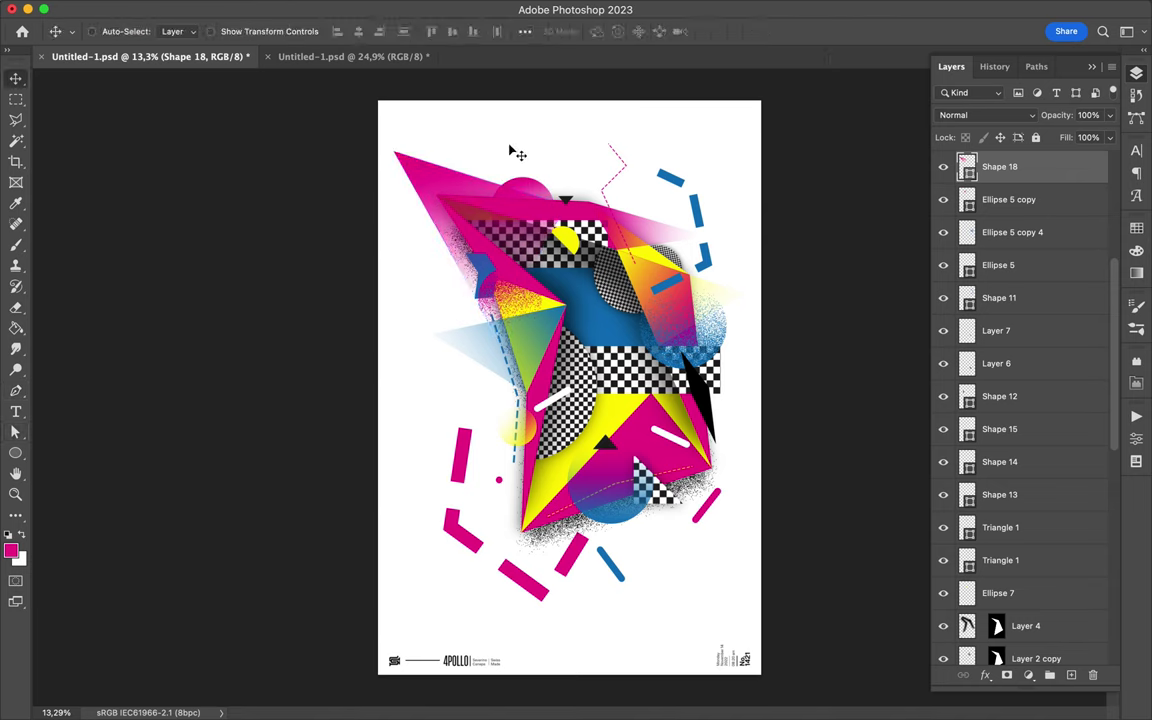